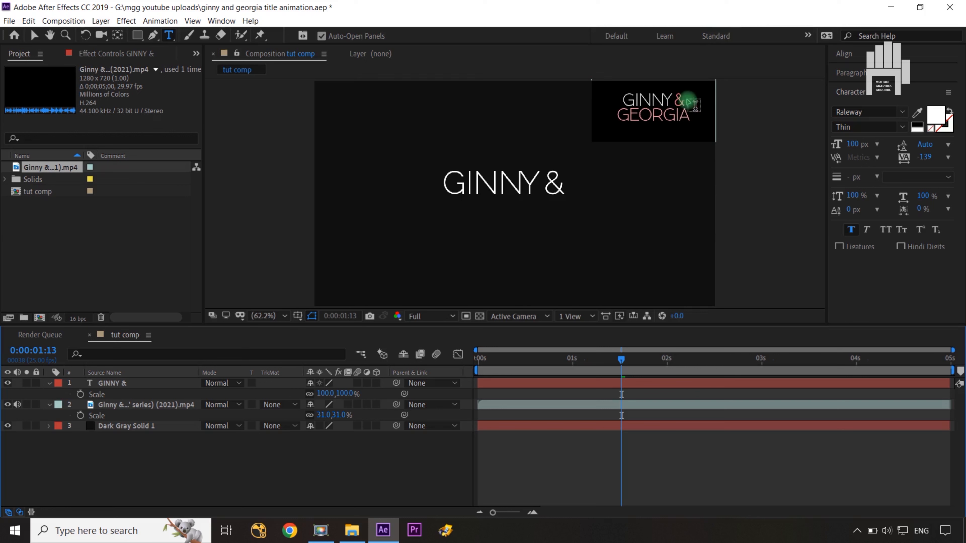
# Set the fill colour of the ampersand in the GINNY & text to hex E97EBA.
pyautogui.click(140, 387)
pyautogui.doubleClick(140, 387)
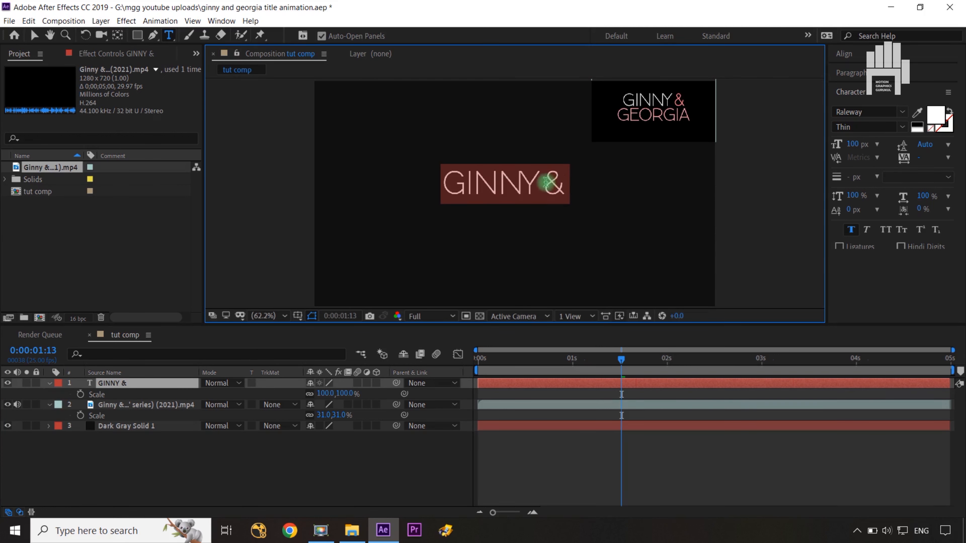
pyautogui.doubleClick(578, 181)
pyautogui.click(930, 118)
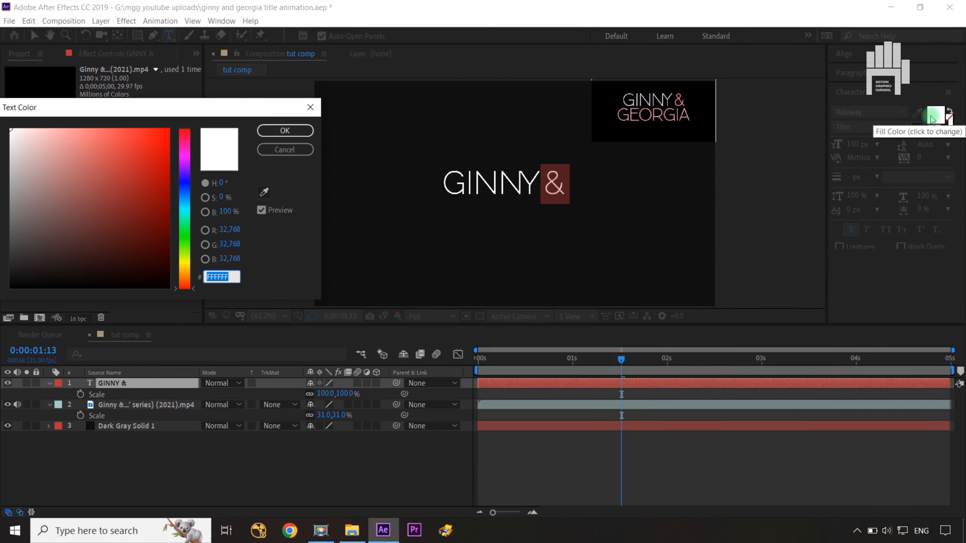
pyautogui.write('E')
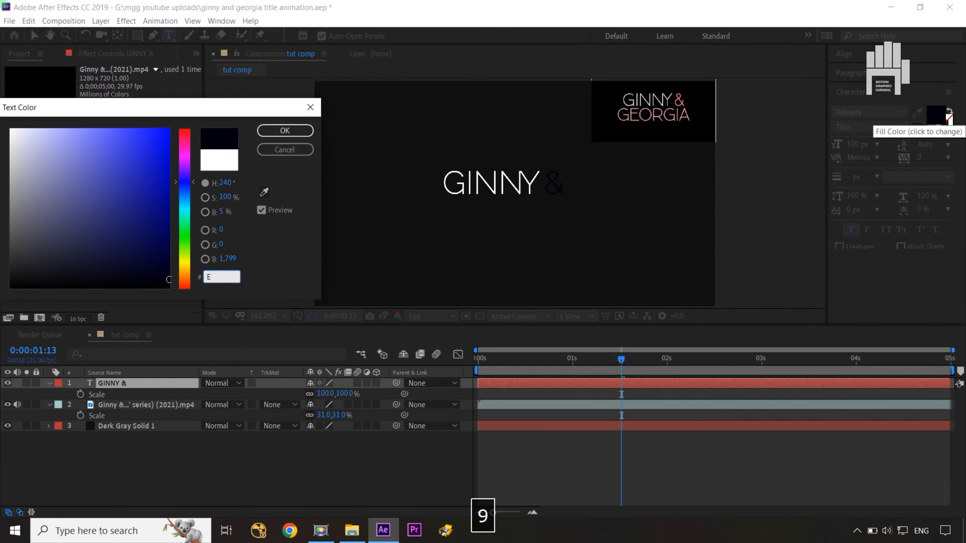
pyautogui.write('97')
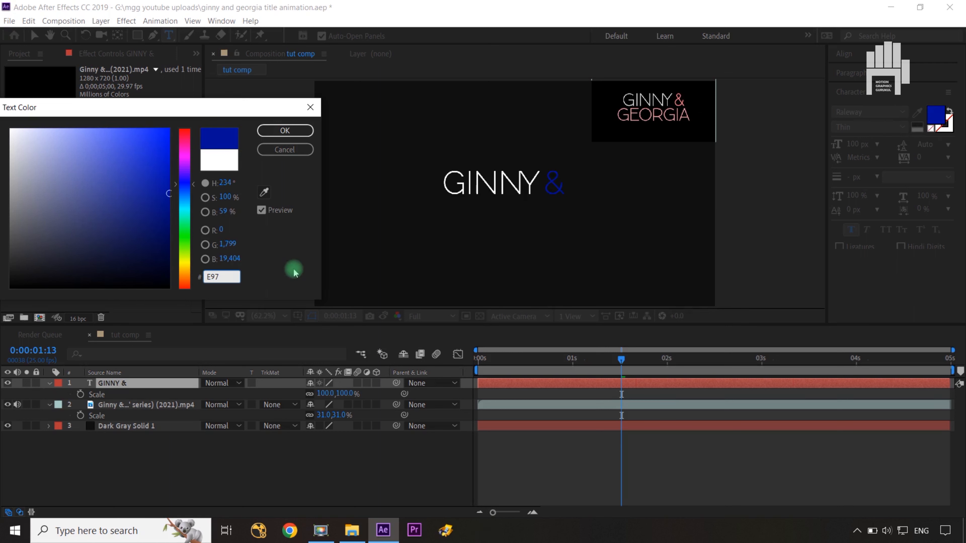
pyautogui.write('EBA')
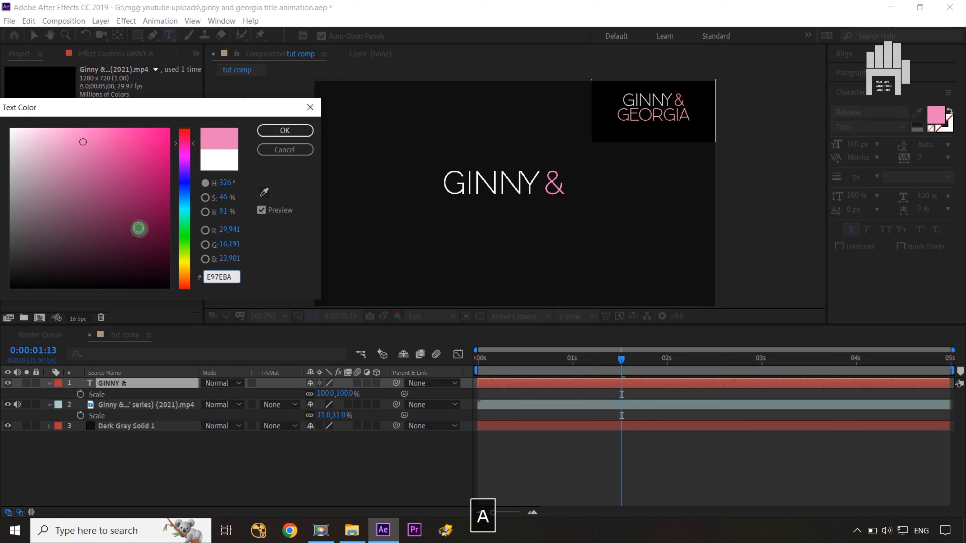
pyautogui.click(283, 130)
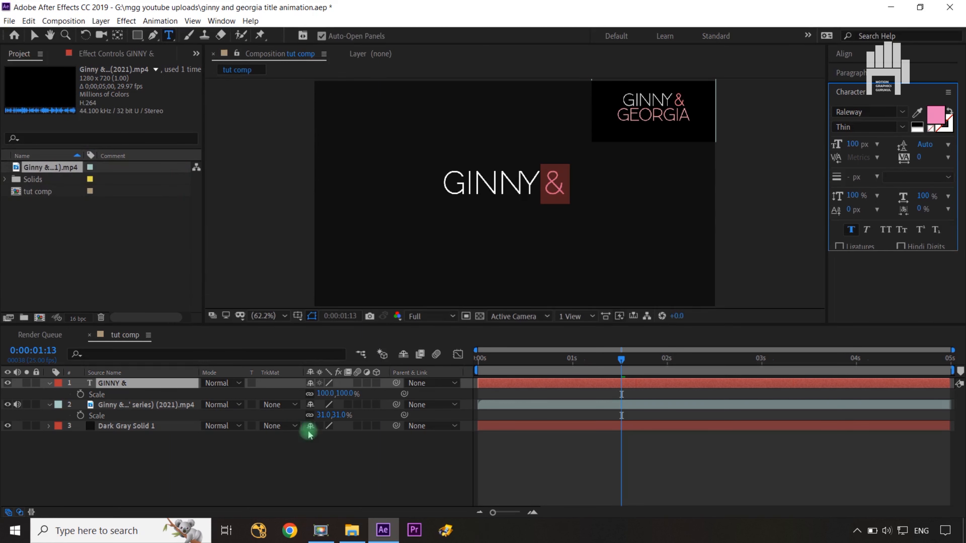
pyautogui.click(335, 456)
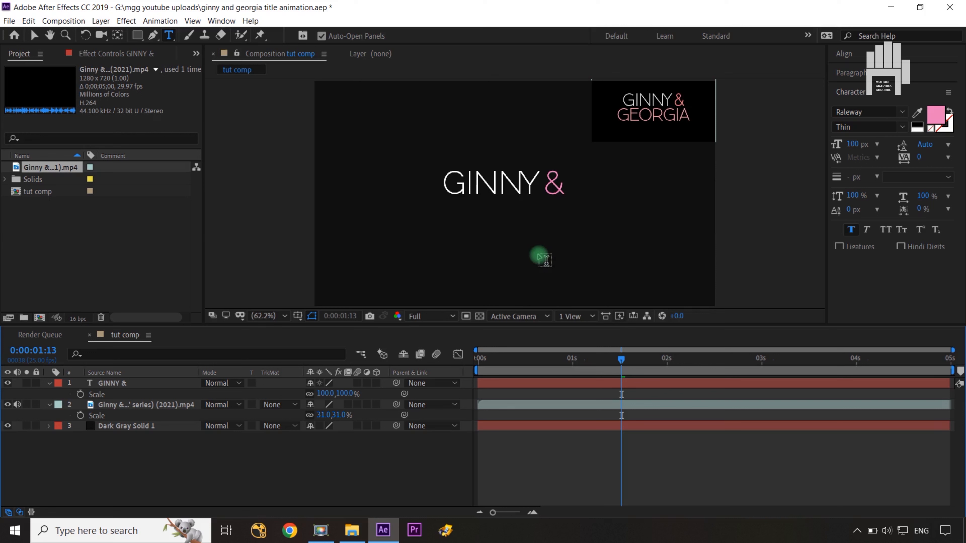
# Centre the GINNY & text layer horizontally in the composition.
pyautogui.click(143, 382)
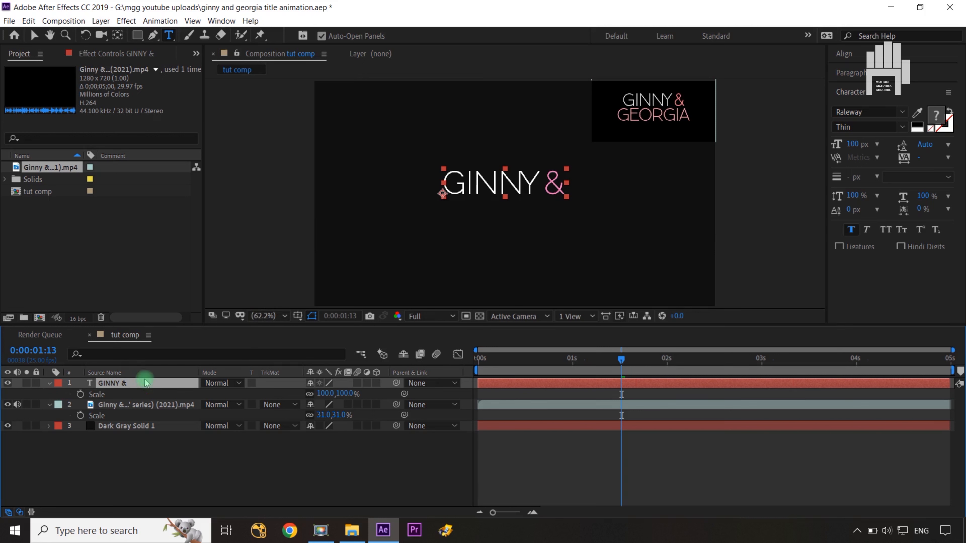
pyautogui.click(852, 53)
pyautogui.click(858, 86)
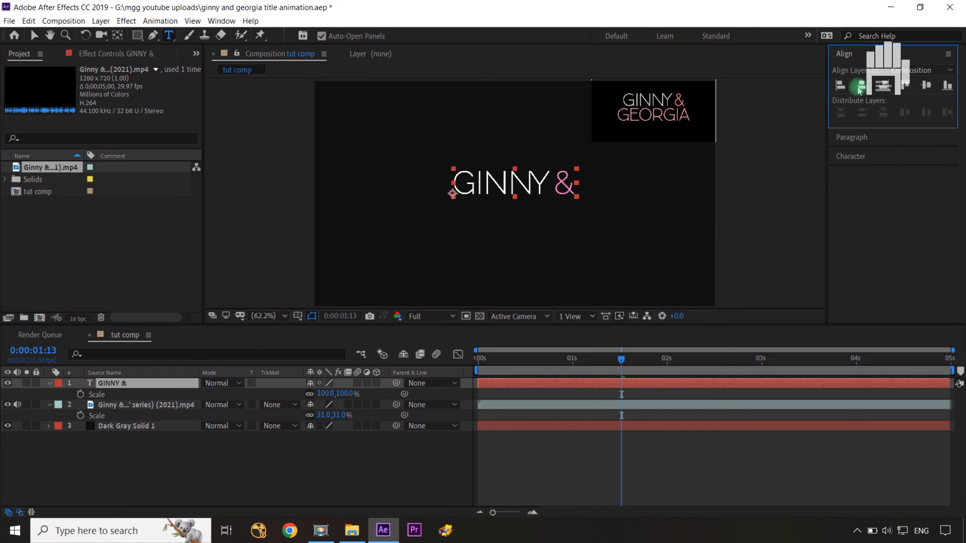
pyautogui.click(318, 457)
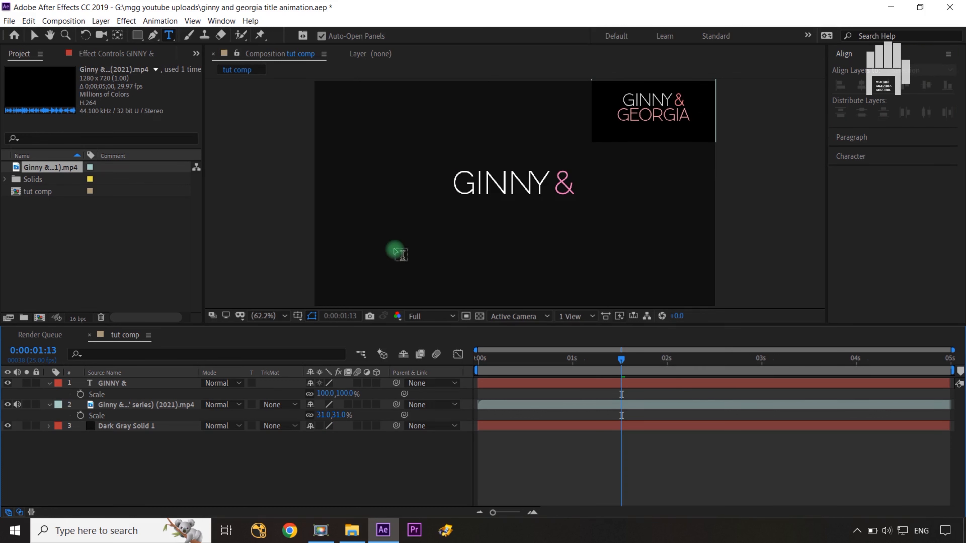
# Add a new text layer reading GEORGIA below the GINNY & text.
pyautogui.click(173, 387)
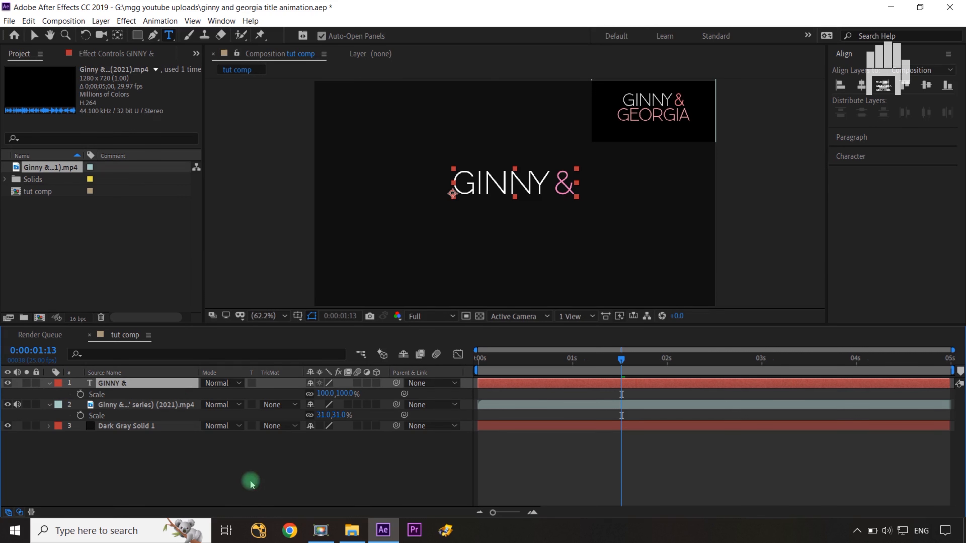
pyautogui.click(415, 232)
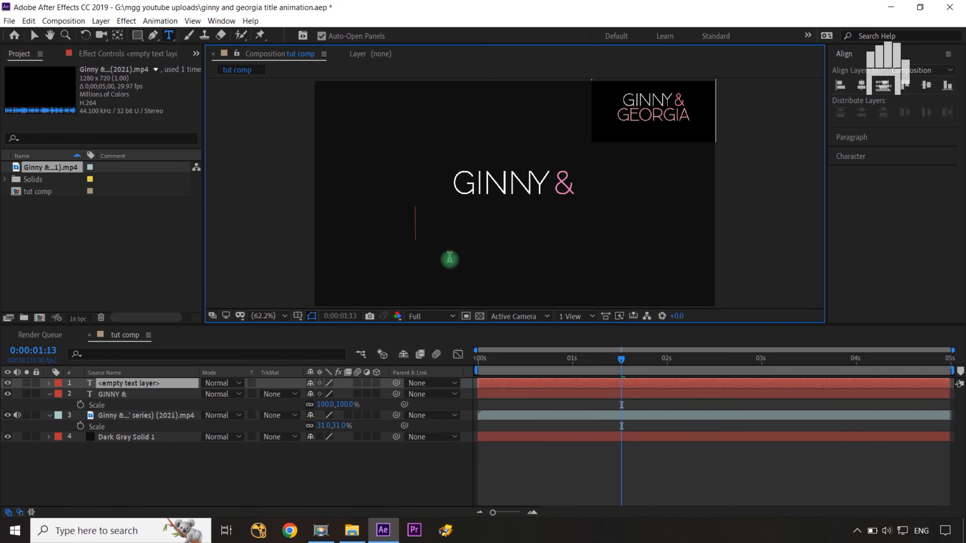
pyautogui.write('GEO')
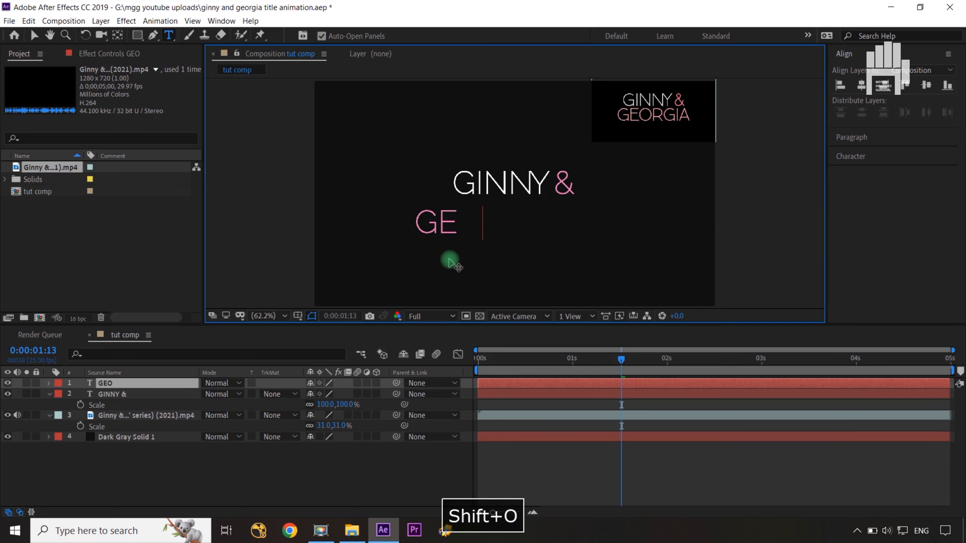
pyautogui.write('RGI')
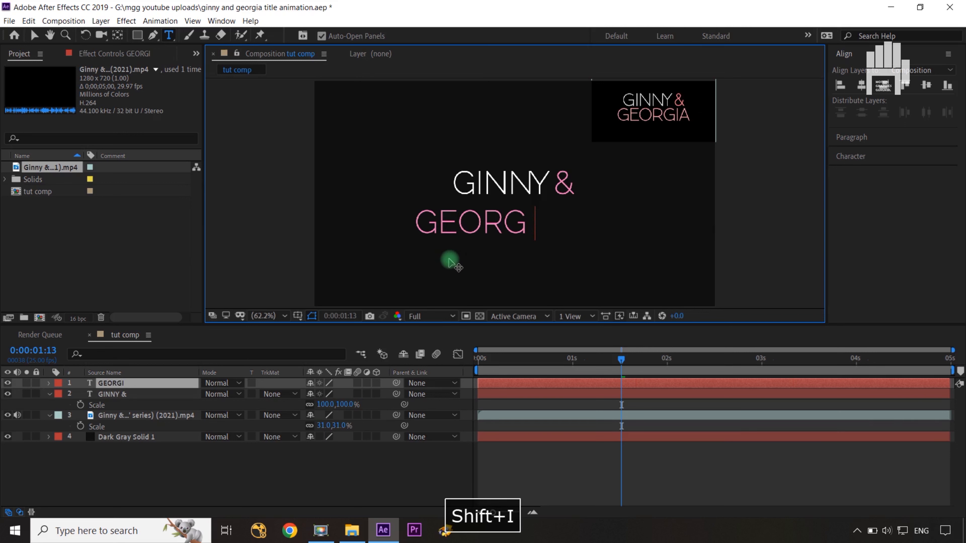
pyautogui.write('A')
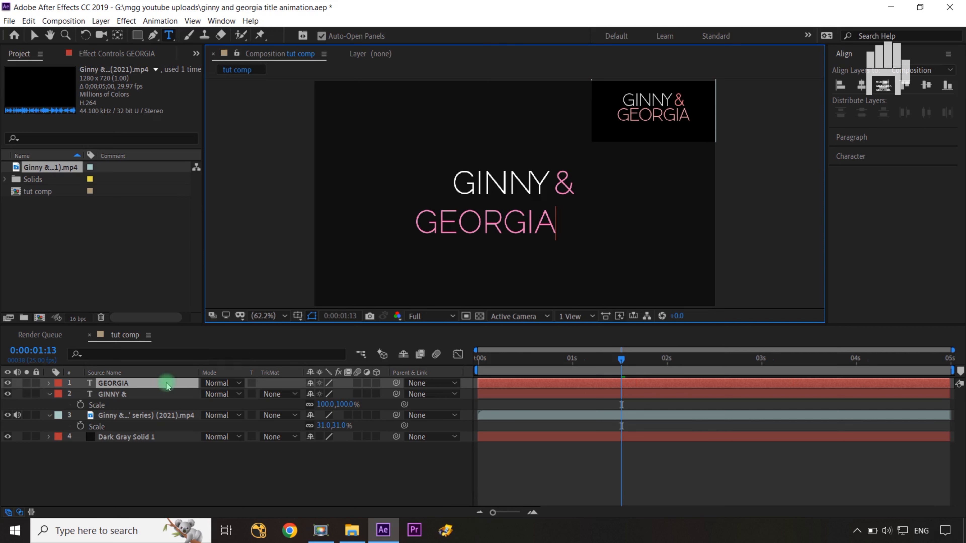
# Centre the GEORGIA text layer horizontally in the composition.
pyautogui.doubleClick(166, 385)
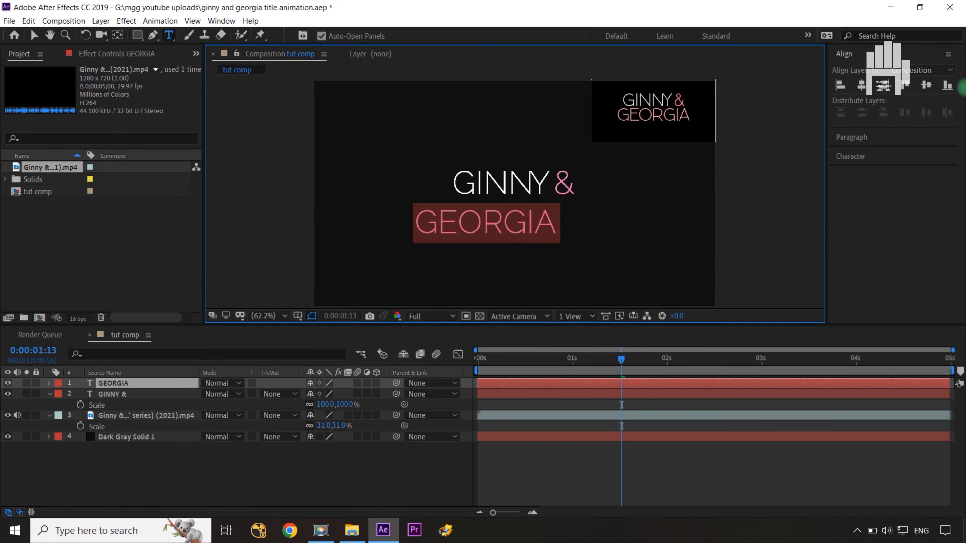
pyautogui.click(848, 155)
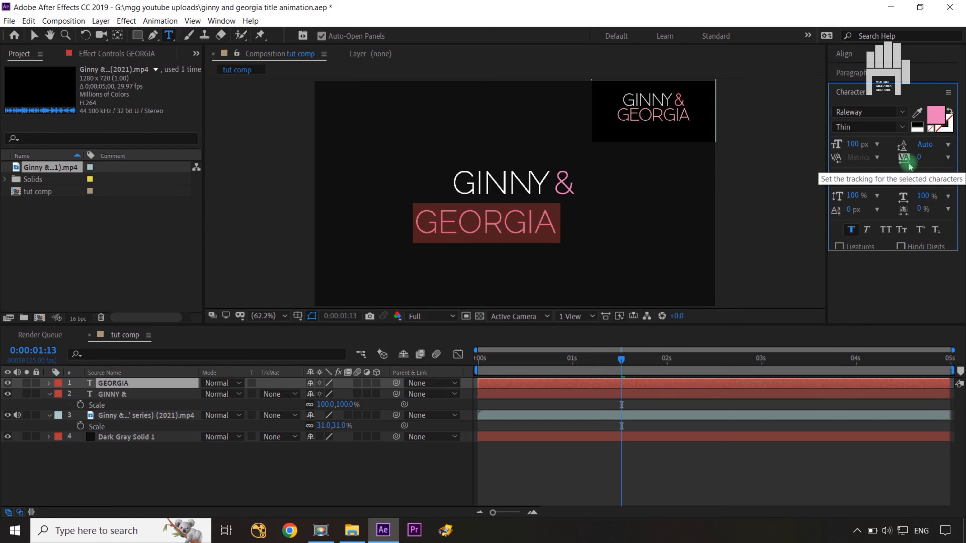
pyautogui.click(845, 54)
pyautogui.click(861, 85)
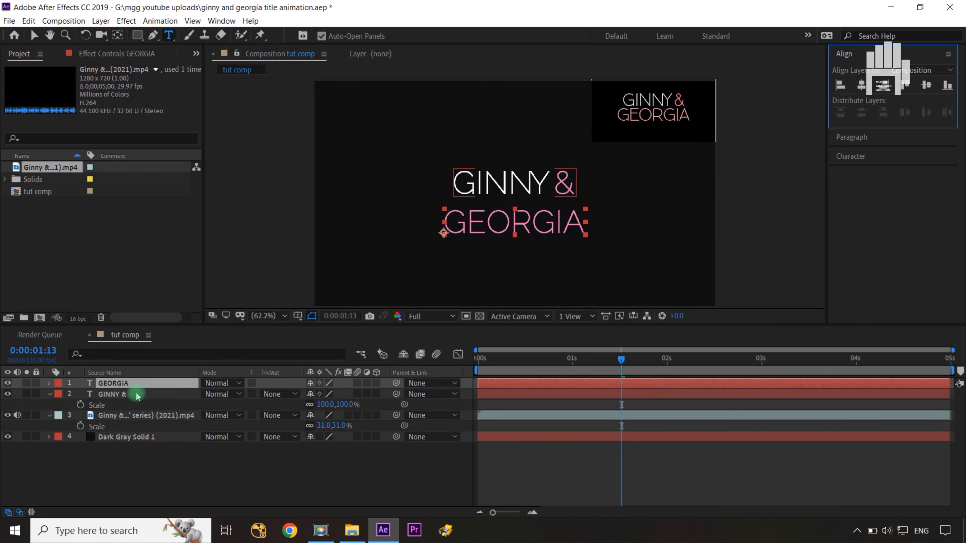
# Raise the GEORGIA layer to a vertical position of 443.4, close beneath GINNY &, and compare the spacing with the reference clip.
pyautogui.press('p')
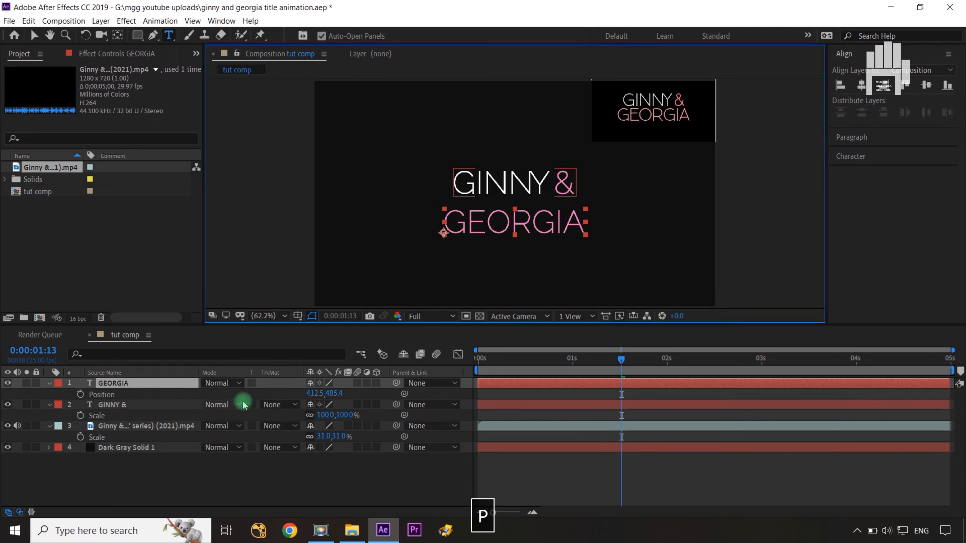
pyautogui.moveTo(327, 394); pyautogui.dragTo(299, 394)
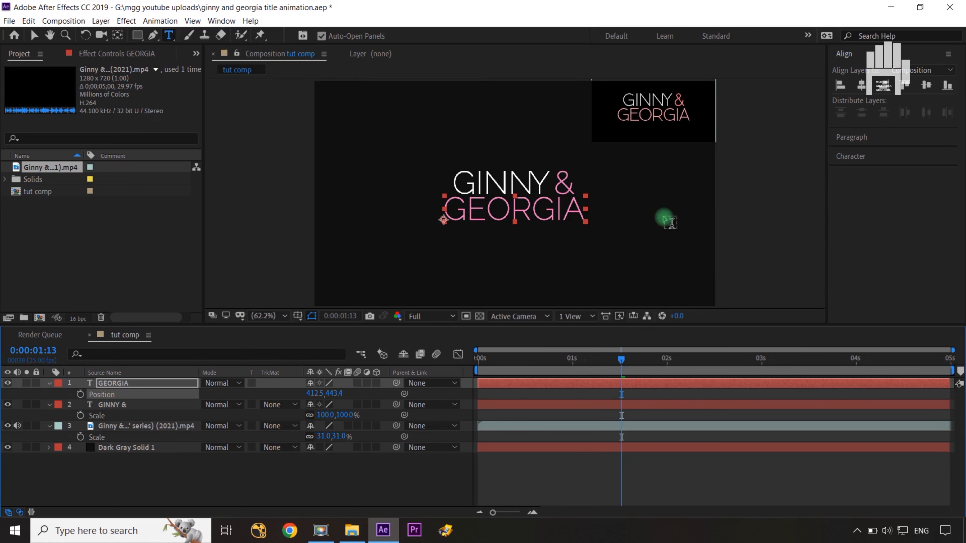
pyautogui.press('/')
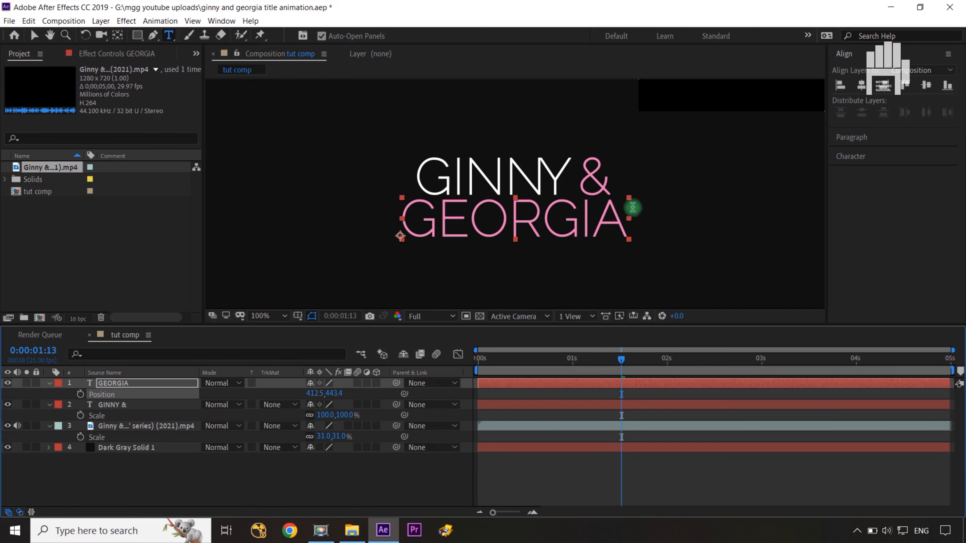
pyautogui.press('space')
pyautogui.moveTo(728, 151); pyautogui.dragTo(534, 291)
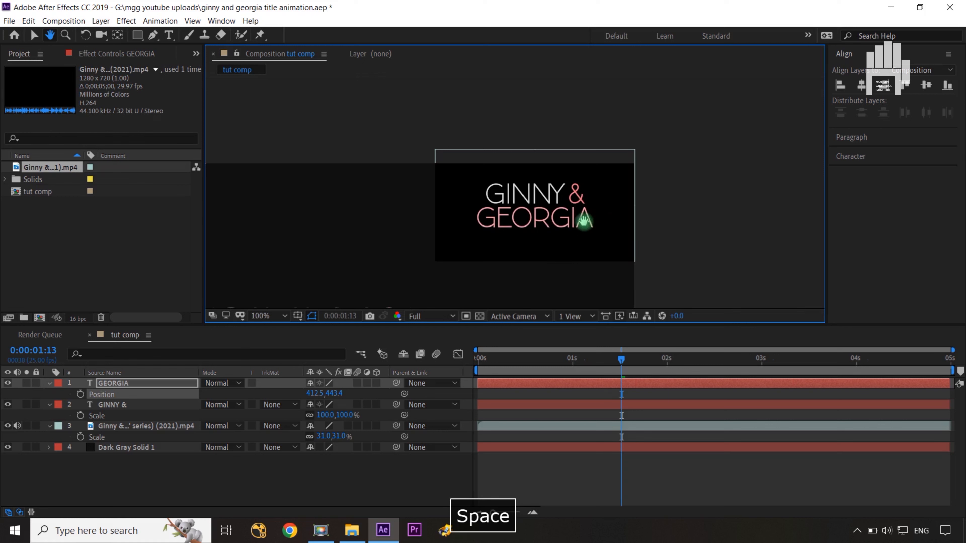
pyautogui.moveTo(513, 278); pyautogui.dragTo(727, 96)
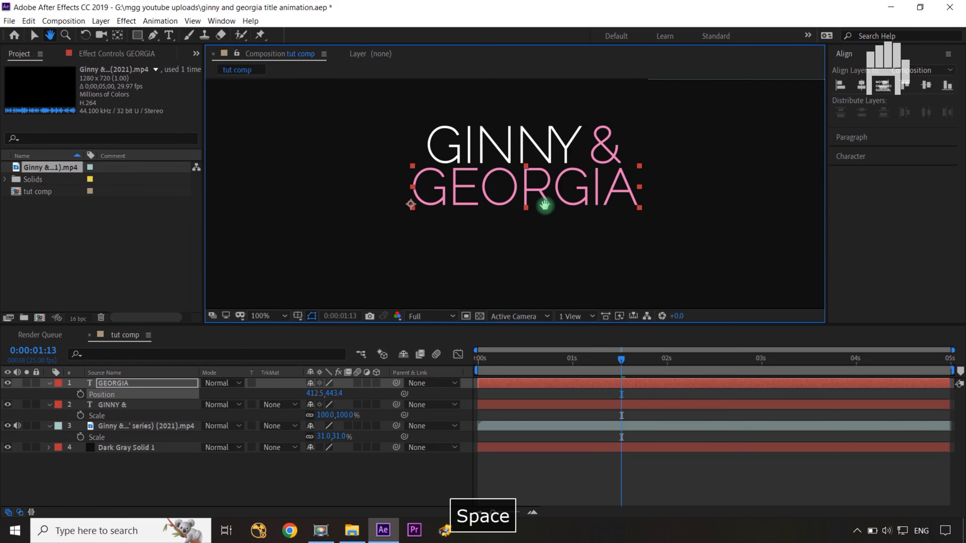
pyautogui.click(418, 491)
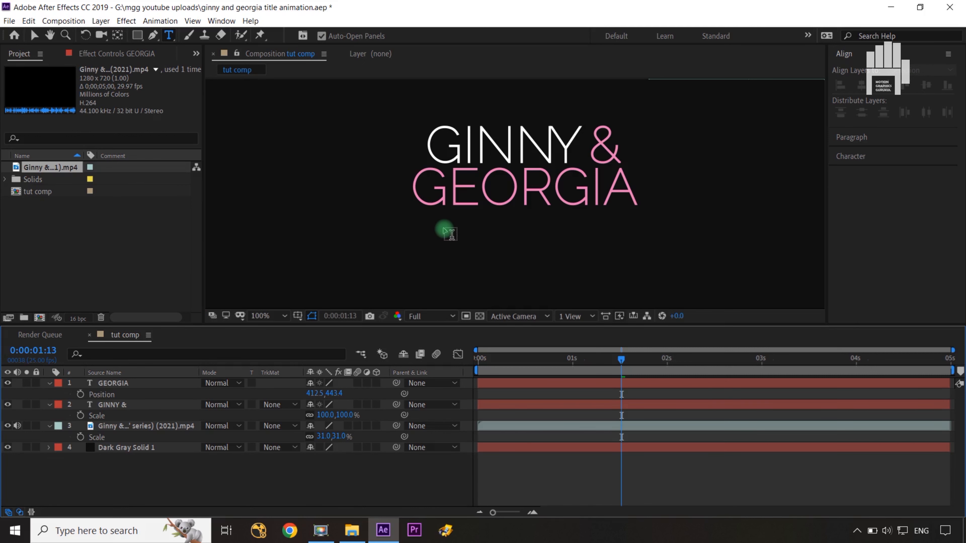
pyautogui.hotkey('shift', '/')
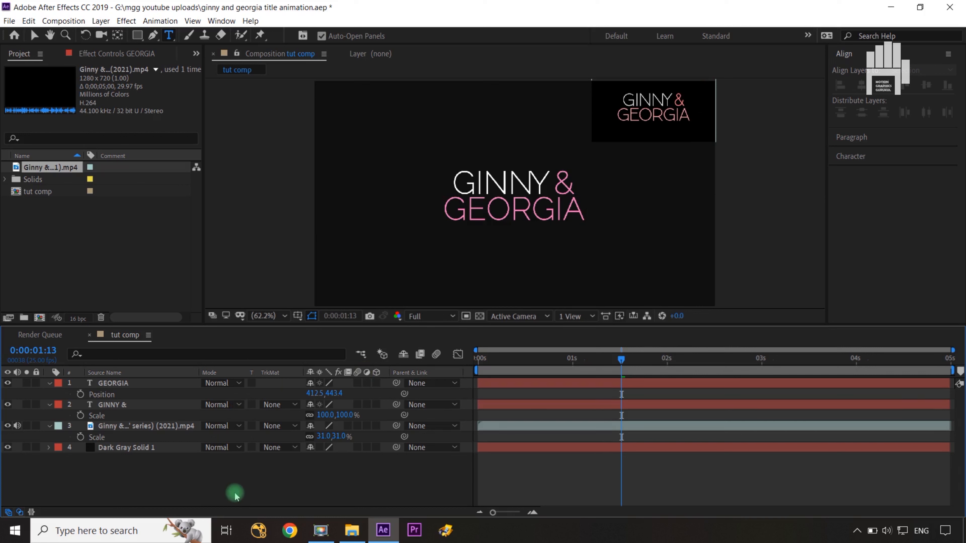
# Set a starting Position keyframe on the GINNY & layer at 0:00:00:00.
pyautogui.click(134, 407)
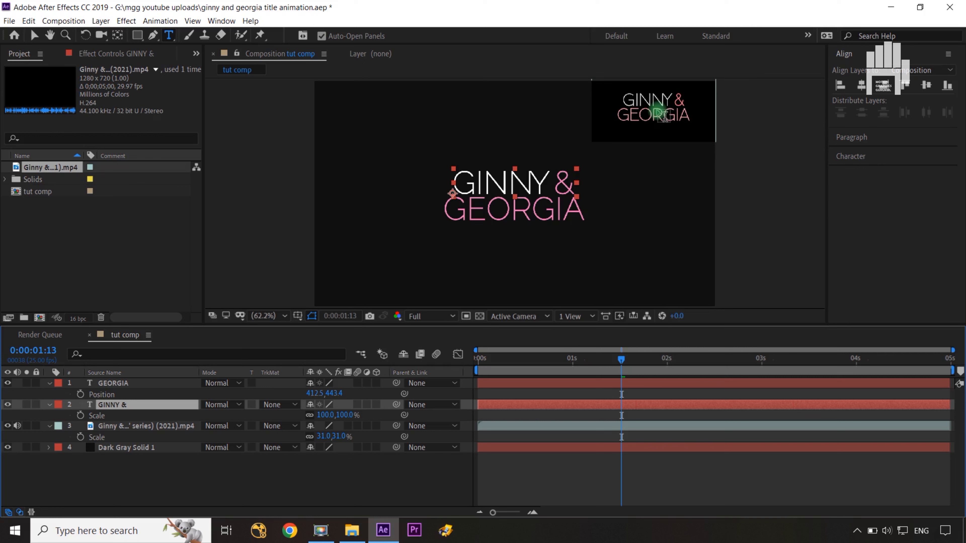
pyautogui.press('v')
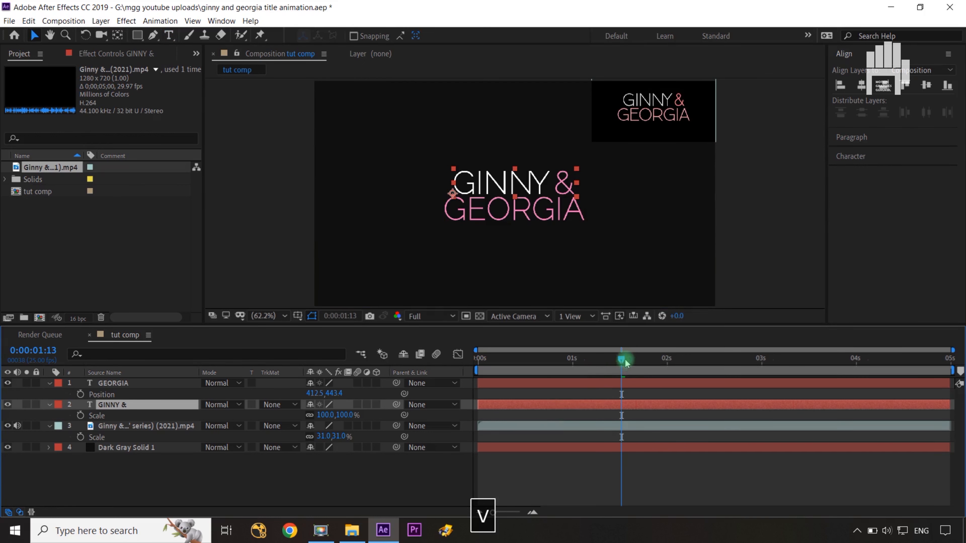
pyautogui.moveTo(625, 363); pyautogui.dragTo(478, 361)
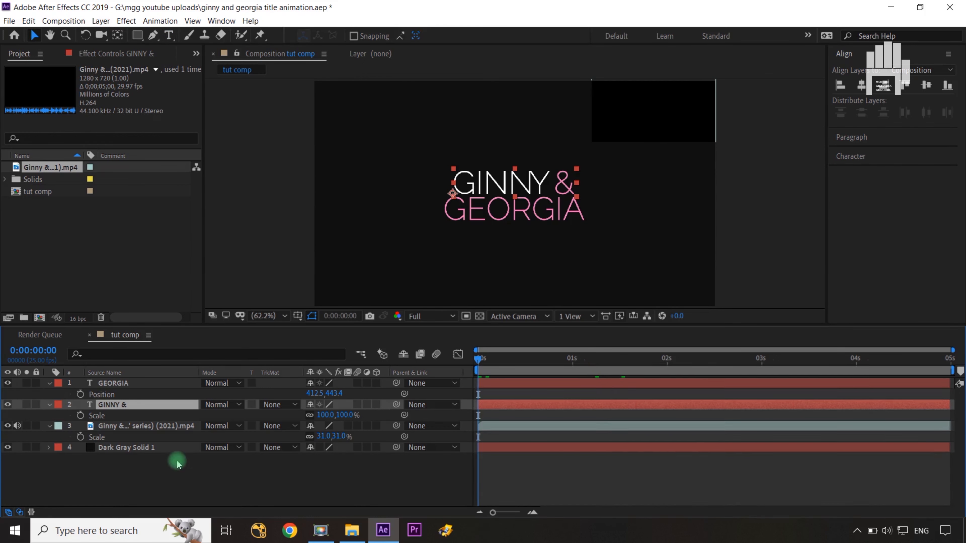
pyautogui.moveTo(475, 359); pyautogui.dragTo(442, 353)
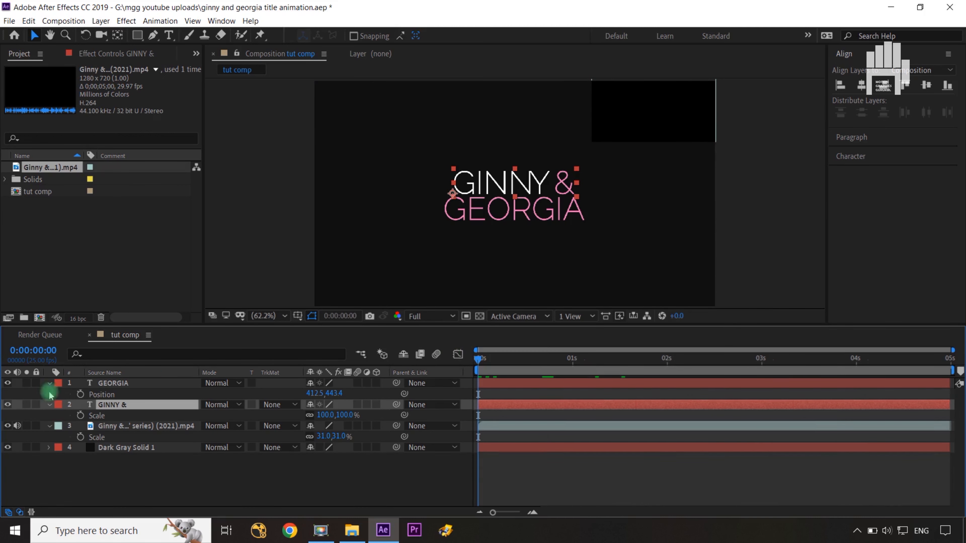
pyautogui.click(80, 415)
pyautogui.press('p')
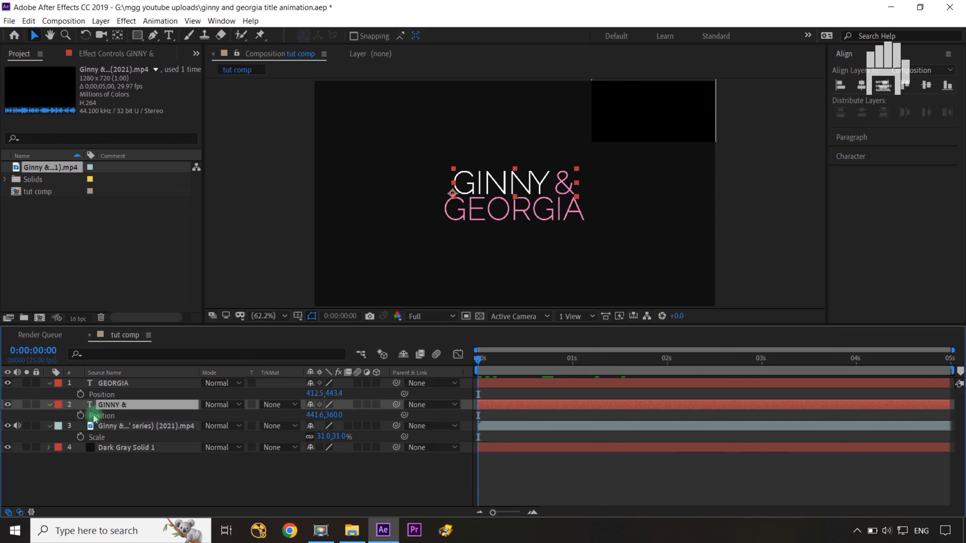
pyautogui.click(83, 416)
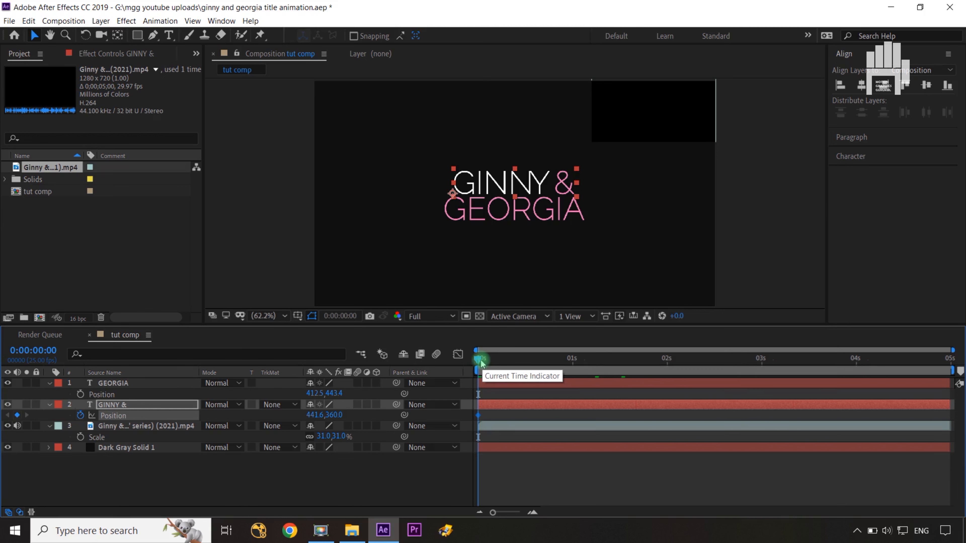
# Find the frame where GINNY & settles in the reference clip and add a GINNY & Position keyframe at 0:00:00:22.
pyautogui.moveTo(481, 362); pyautogui.dragTo(523, 372)
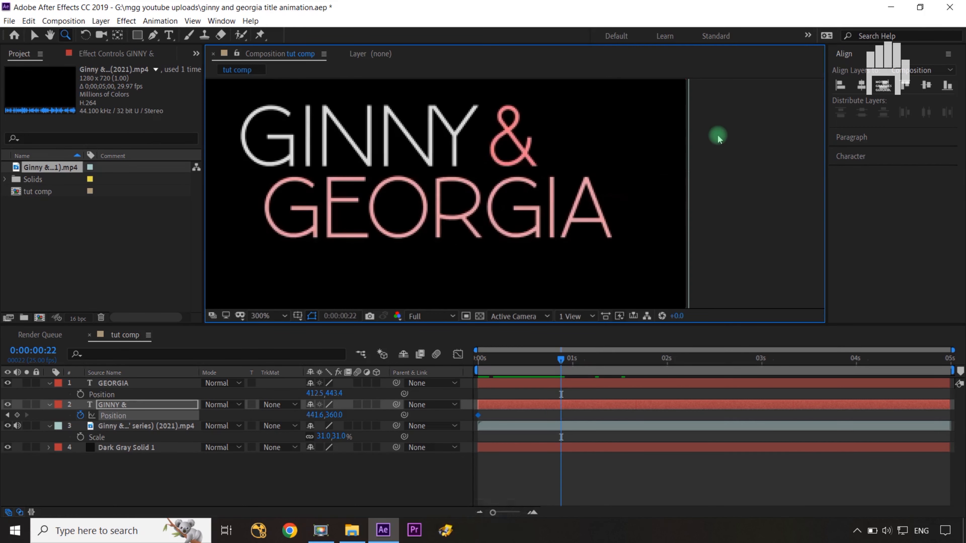
pyautogui.hotkey('ctrl', 'Left')
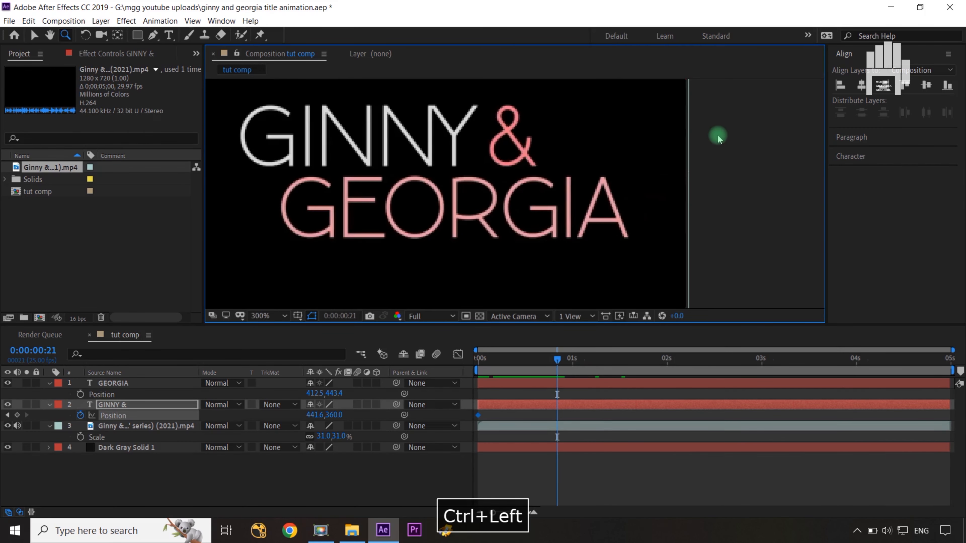
pyautogui.hotkey('ctrl', 'Left')
pyautogui.hotkey('ctrl', 'Right')
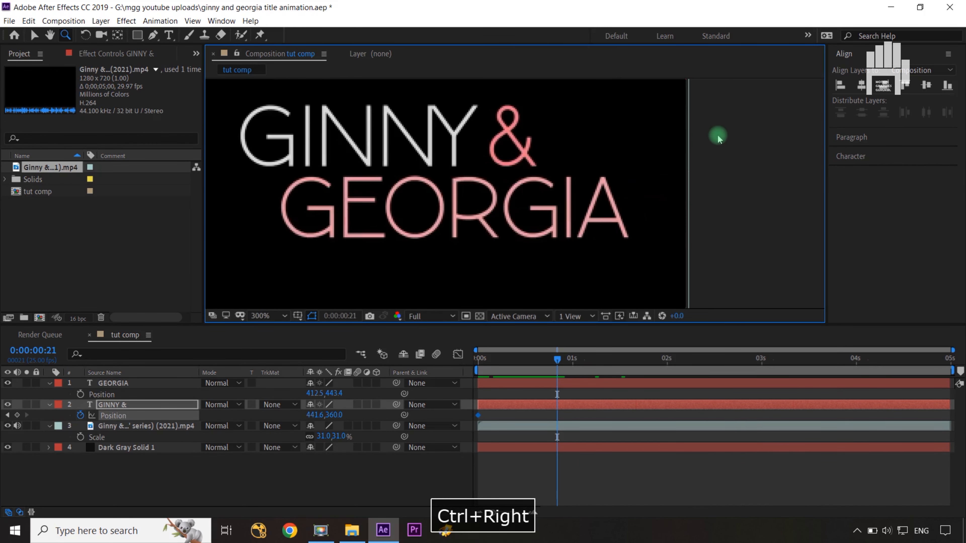
pyautogui.hotkey('ctrl', 'Right')
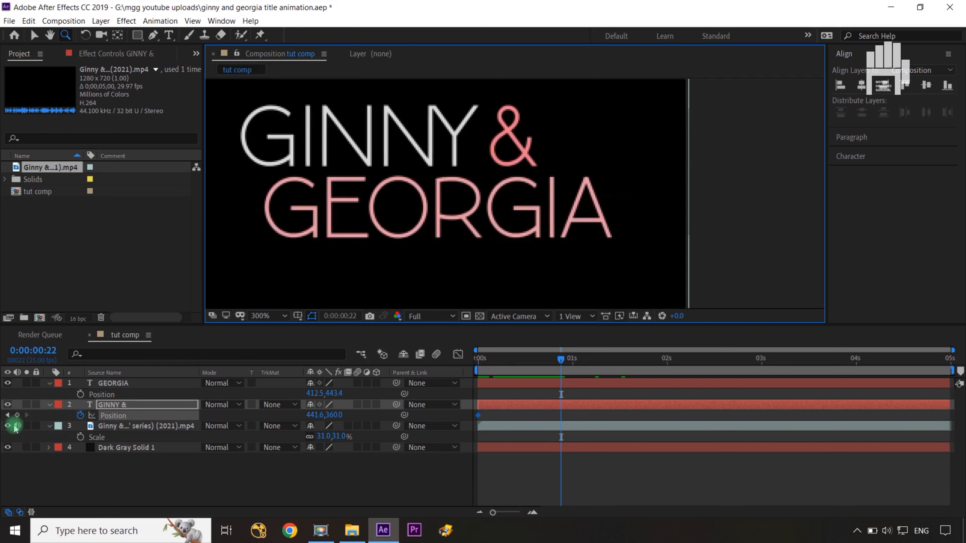
pyautogui.click(17, 415)
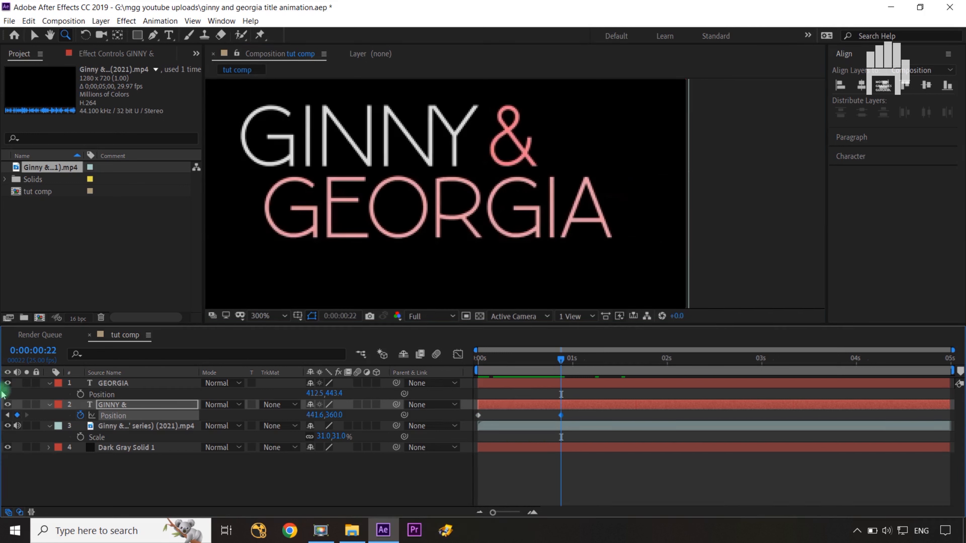
# At the 0:00:00:00 keyframe, move GINNY & off the left side of the composition to a horizontal position of -435.4.
pyautogui.click(8, 415)
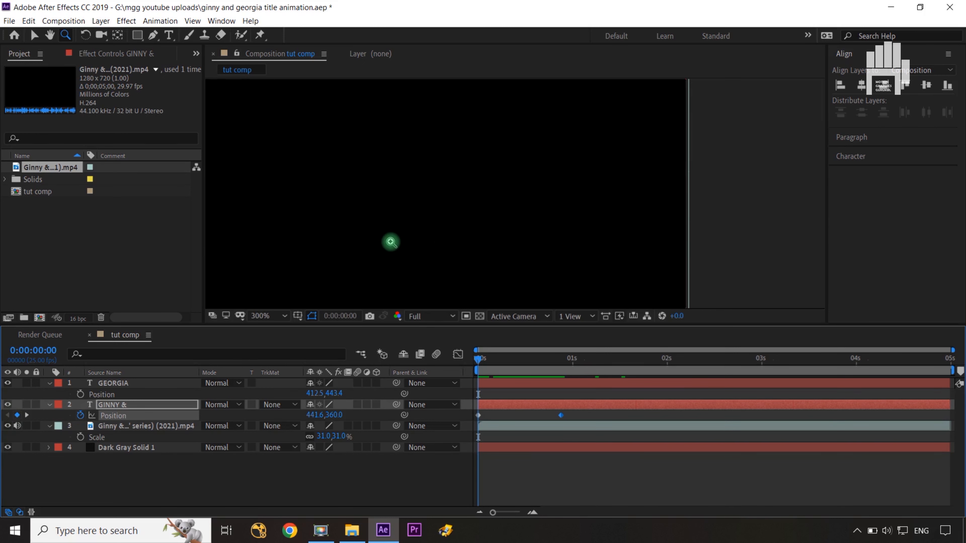
pyautogui.hotkey('shift', '/')
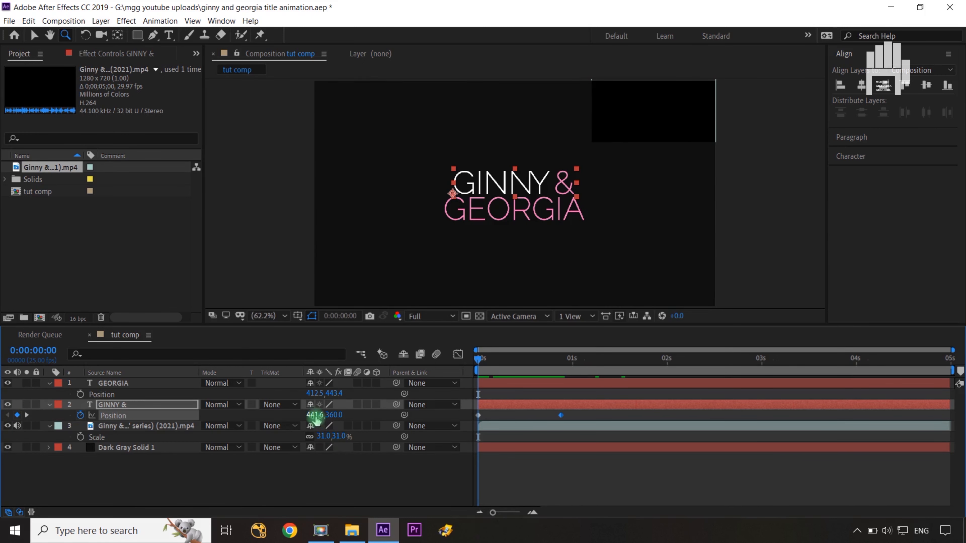
pyautogui.moveTo(248, 421); pyautogui.dragTo(86, 426)
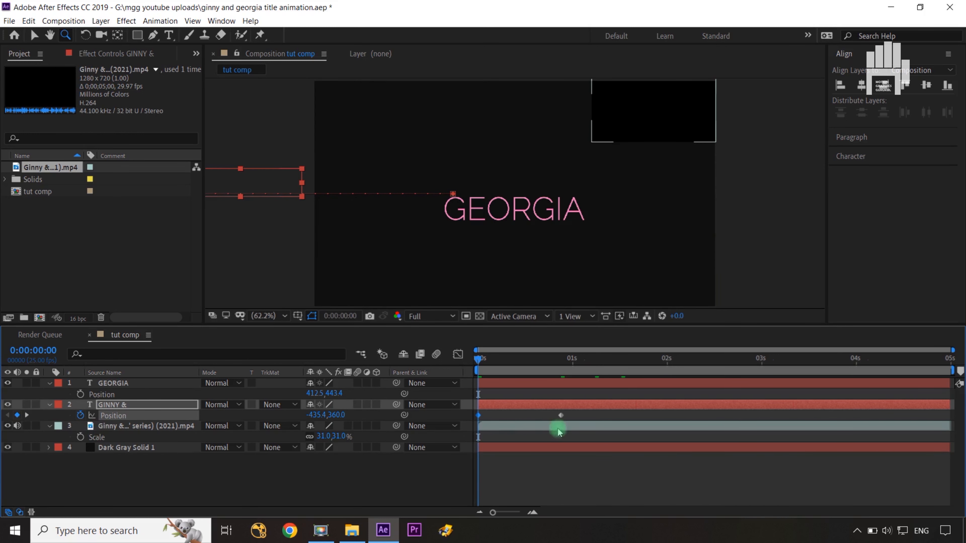
# Apply Easy Ease to both GINNY & Position keyframes and reshape their speed graph for a fast start and a gradual slowdown.
pyautogui.moveTo(577, 415); pyautogui.dragTo(466, 428)
pyautogui.press('F9')
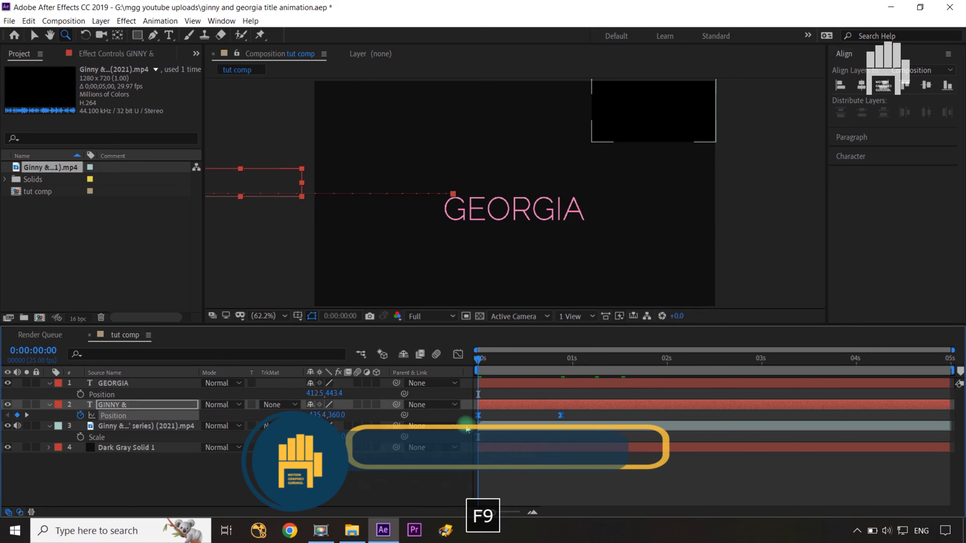
pyautogui.click(459, 354)
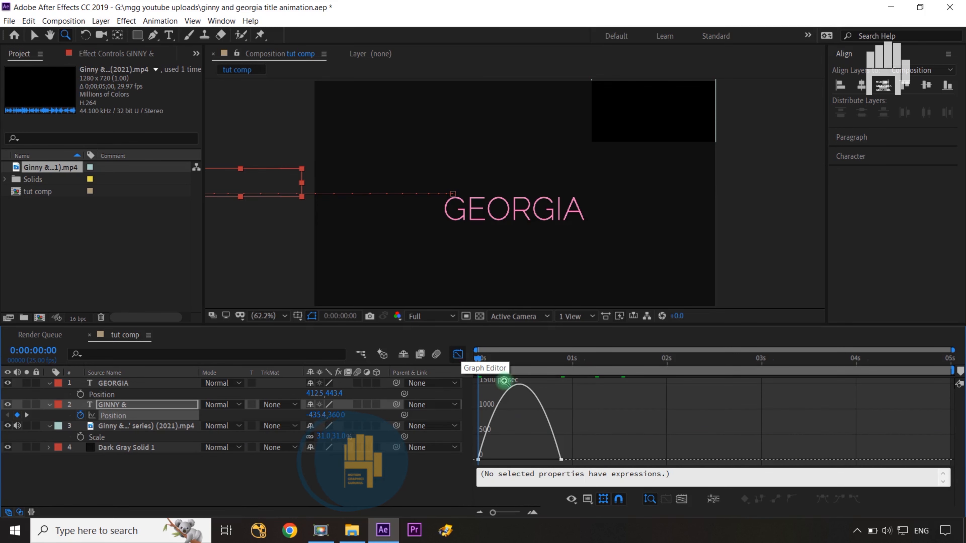
pyautogui.click(606, 437)
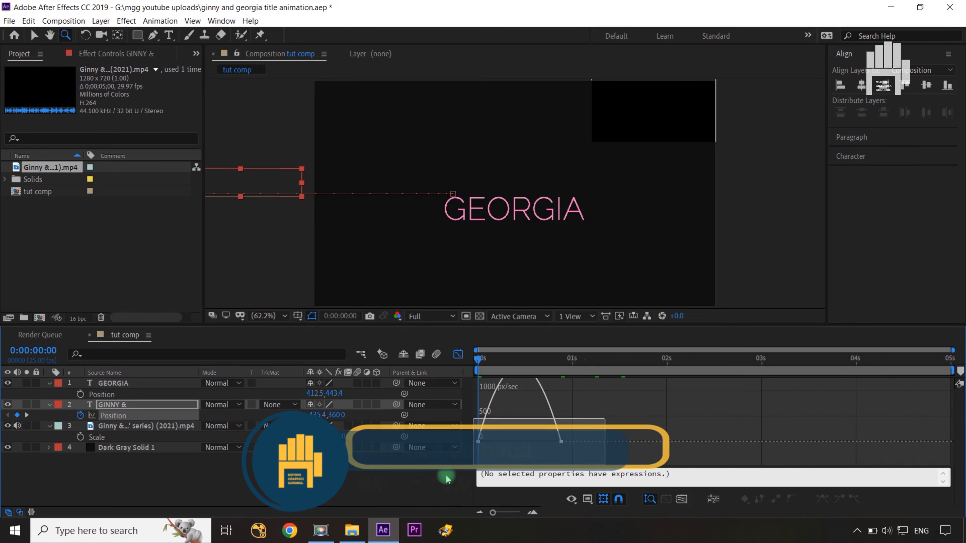
pyautogui.moveTo(838, 423); pyautogui.dragTo(727, 482)
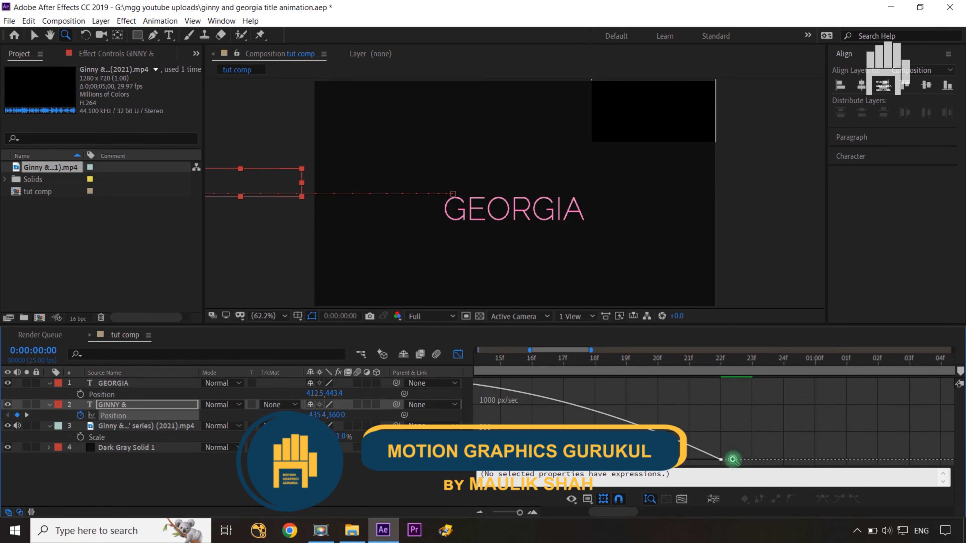
pyautogui.press('v')
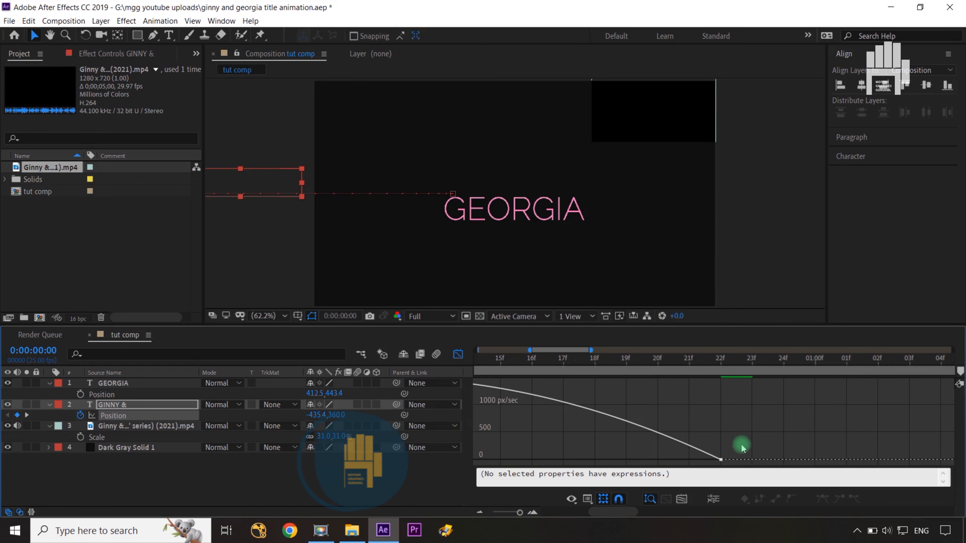
pyautogui.scroll(-3, 741, 443)
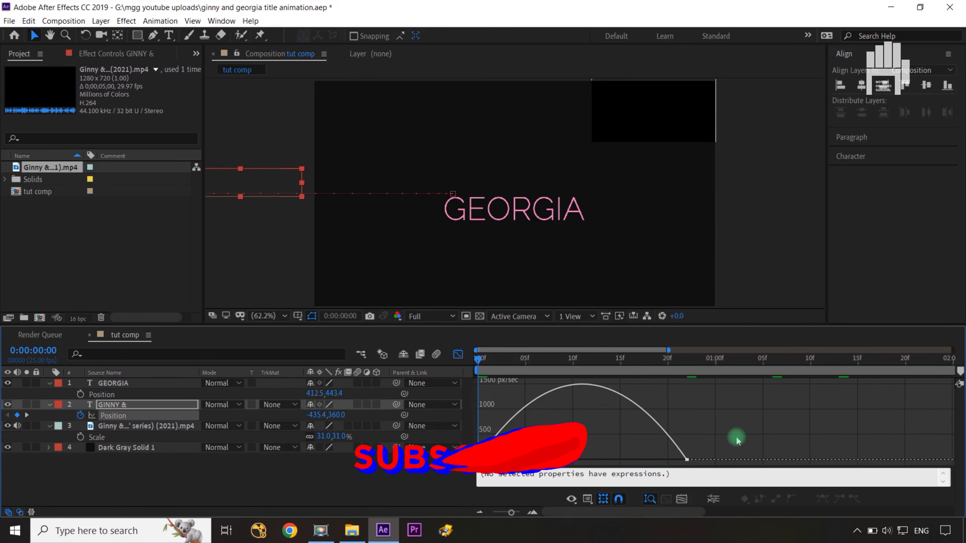
pyautogui.scroll(-1, 736, 438)
pyautogui.moveTo(663, 437); pyautogui.dragTo(475, 471)
pyautogui.click(425, 479)
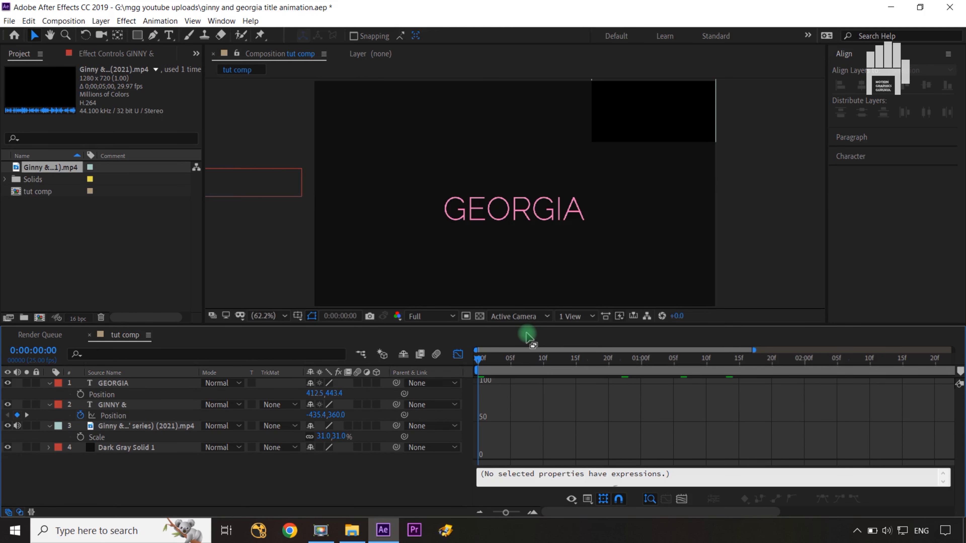
pyautogui.click(459, 355)
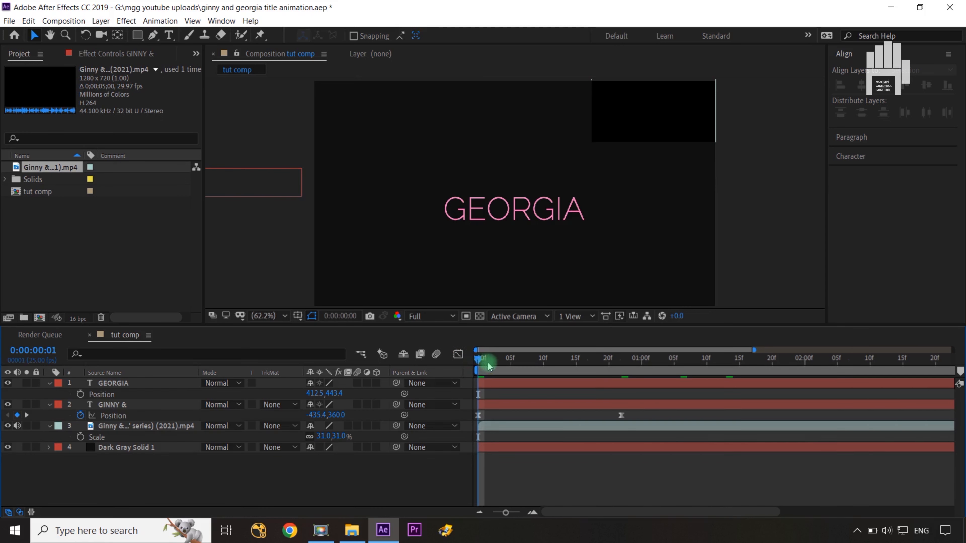
# Compare the GINNY & motion with the reference clip and set a starting GEORGIA Position keyframe at 0:00:00:14, just before GEORGIA enters.
pyautogui.moveTo(489, 366); pyautogui.dragTo(510, 359)
pyautogui.click(653, 114)
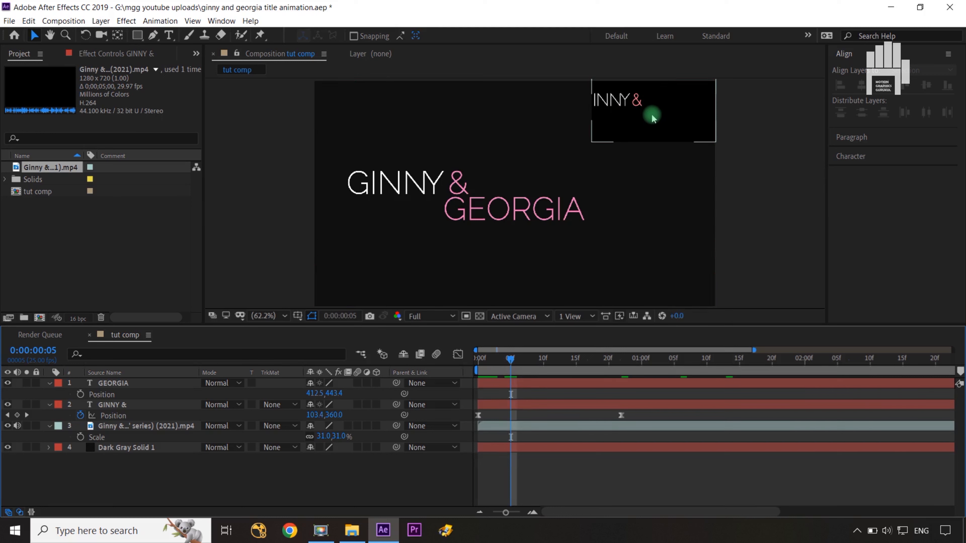
pyautogui.press('z')
pyautogui.click(724, 155)
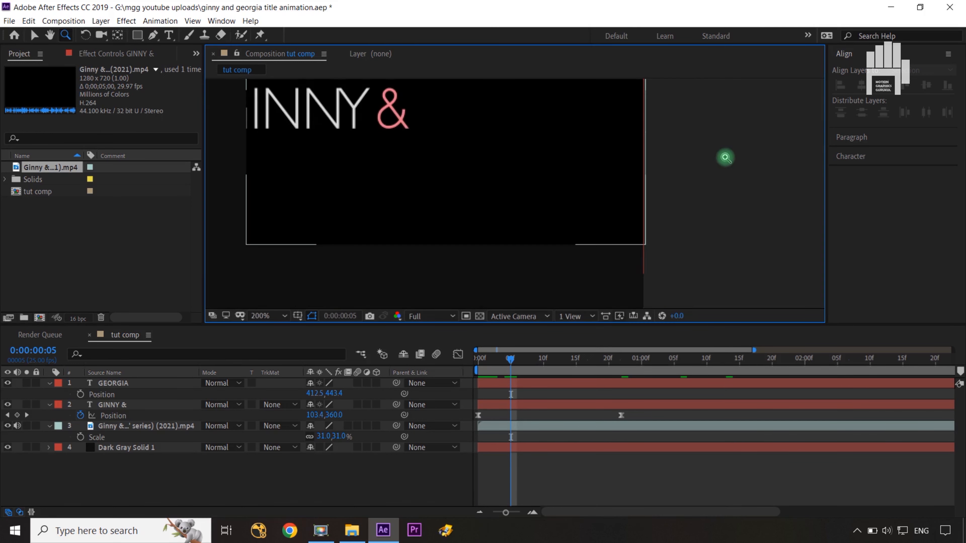
pyautogui.moveTo(516, 361); pyautogui.dragTo(581, 382)
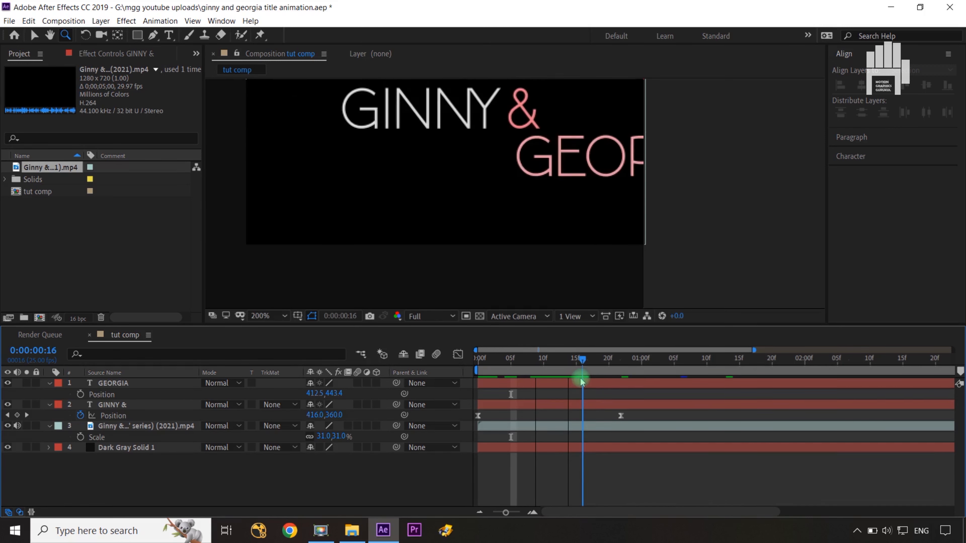
pyautogui.hotkey('ctrl', 'Left')
pyautogui.hotkey('ctrl', 'Left')
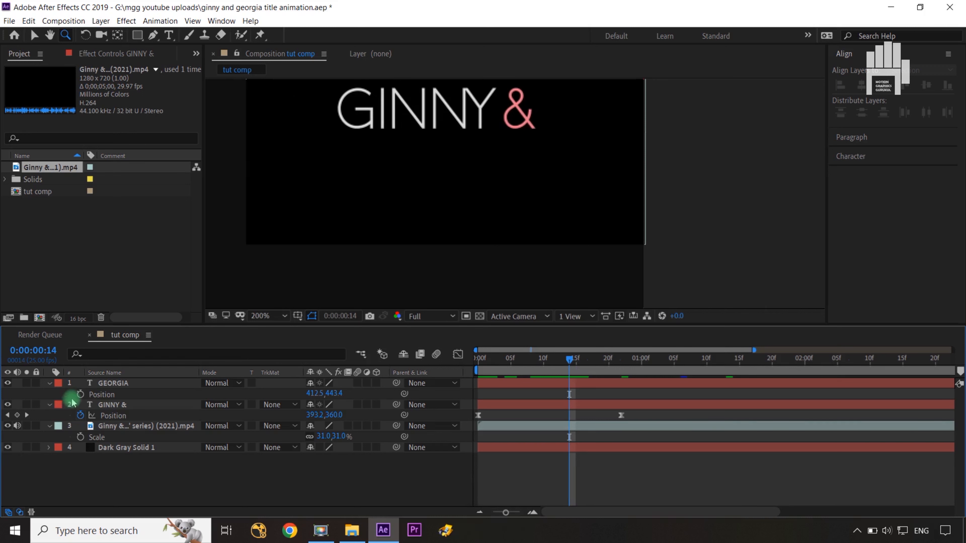
pyautogui.click(81, 394)
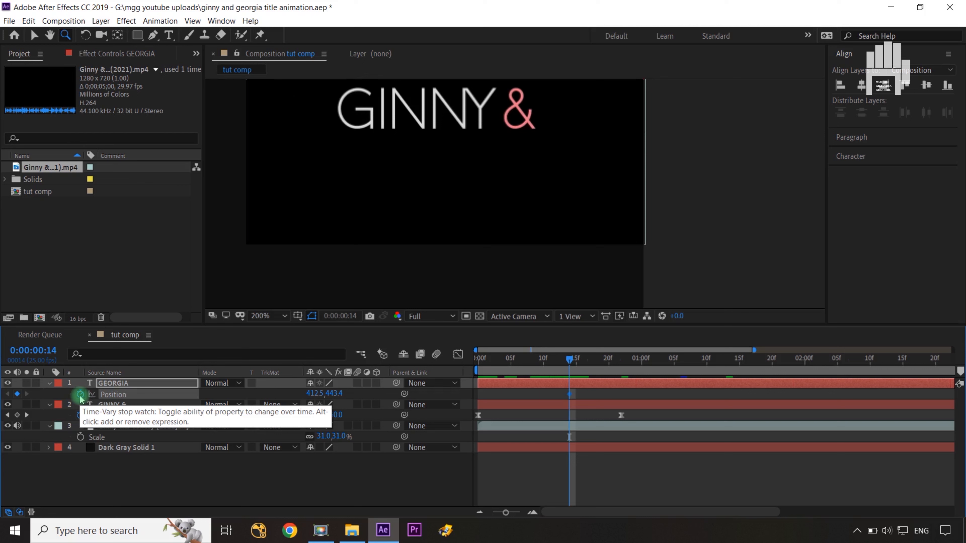
# Find the frame where GEORGIA settles in the reference clip and add a GEORGIA Position keyframe at 0:00:01:06.
pyautogui.click(609, 365)
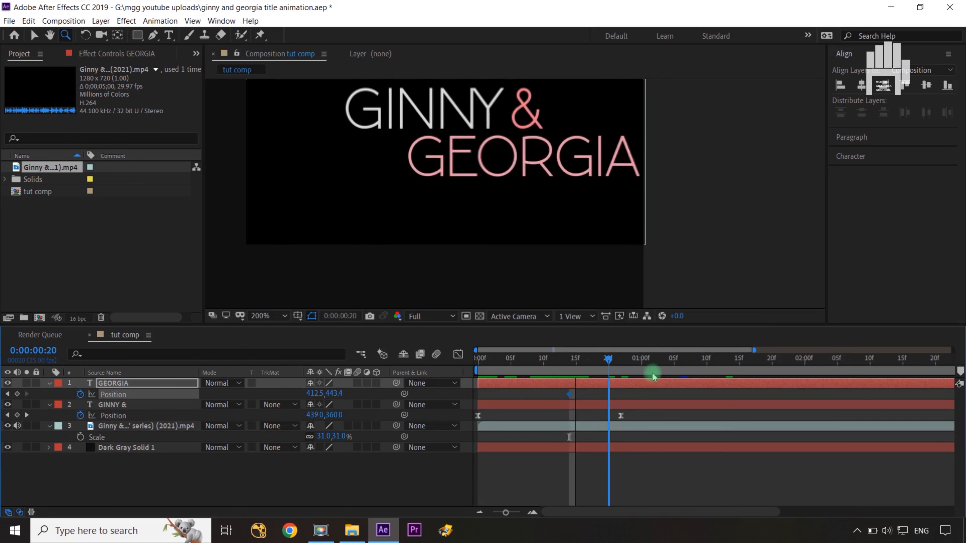
pyautogui.click(653, 376)
pyautogui.moveTo(658, 379); pyautogui.dragTo(669, 382)
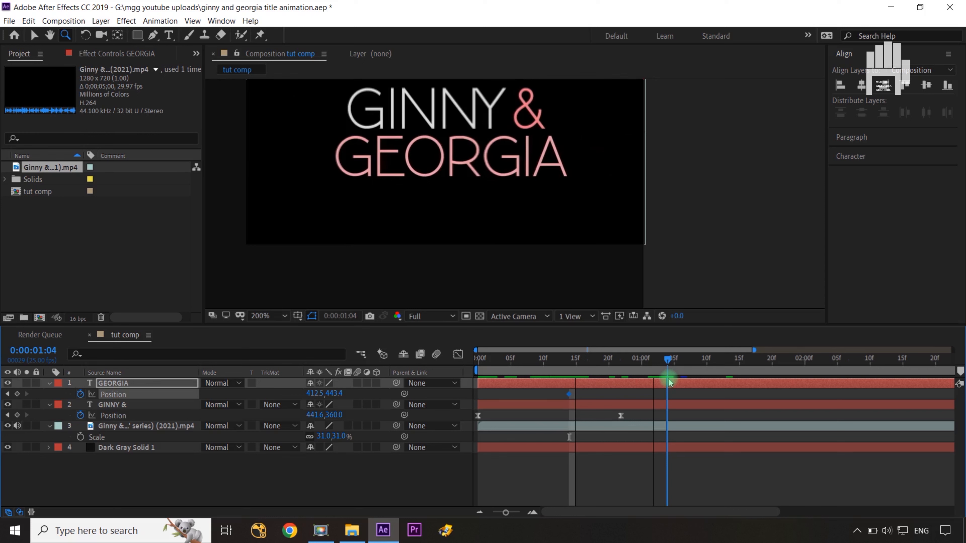
pyautogui.hotkey('ctrl', 'Right')
pyautogui.hotkey('ctrl', 'Right')
pyautogui.hotkey('ctrl', 'Right')
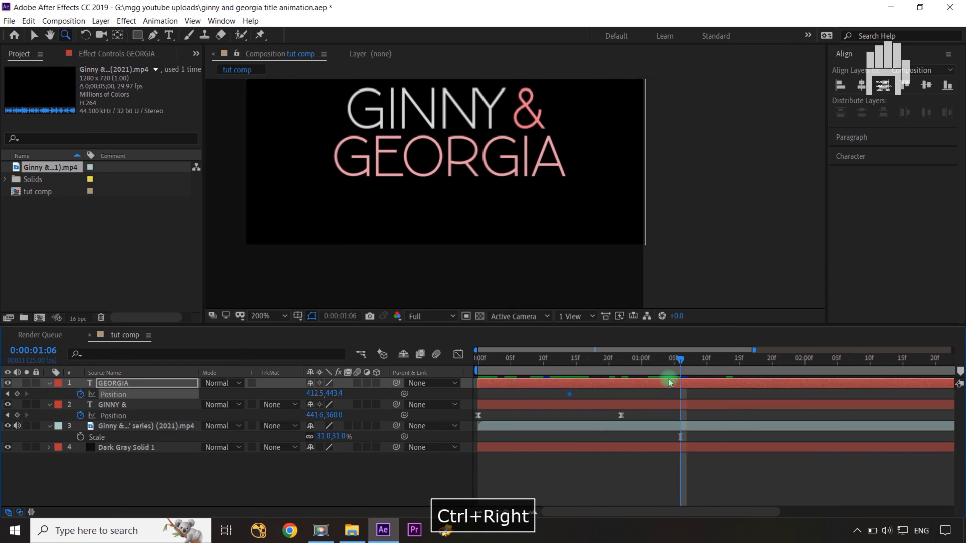
pyautogui.hotkey('ctrl', 'Left')
pyautogui.hotkey('ctrl', 'Left')
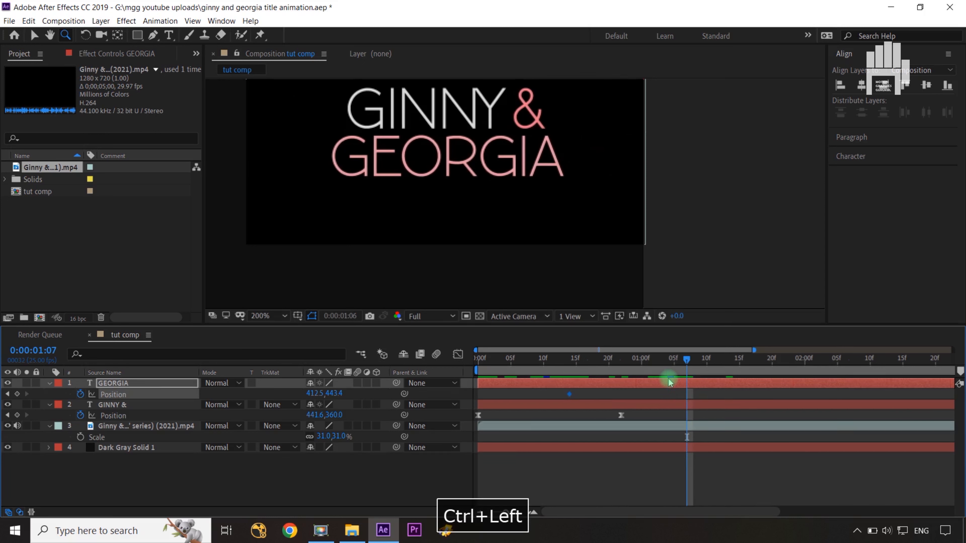
pyautogui.hotkey('ctrl', 'Right')
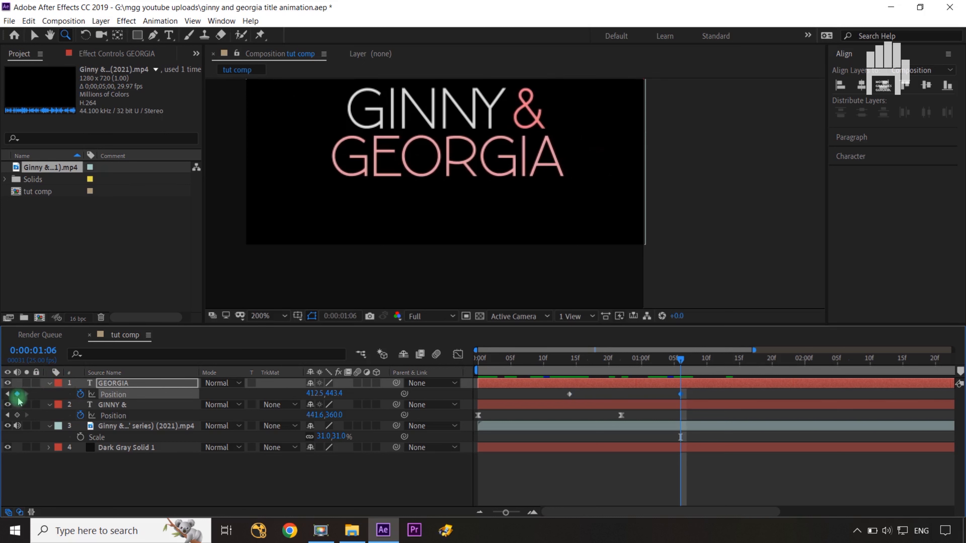
# At the 0:00:00:14 keyframe, move GEORGIA off the right side of the composition to a horizontal position of 1303.5.
pyautogui.moveTo(681, 361); pyautogui.dragTo(579, 371)
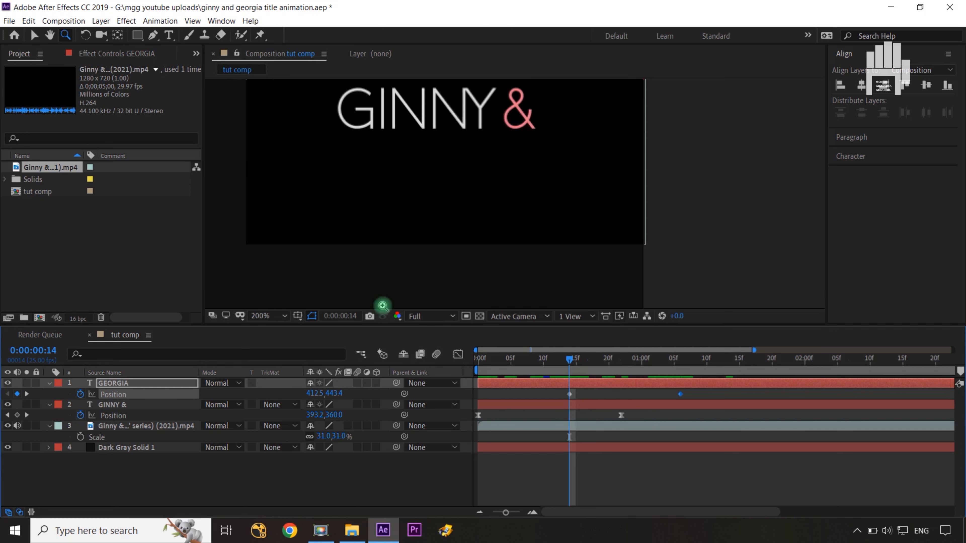
pyautogui.moveTo(311, 393); pyautogui.dragTo(828, 357)
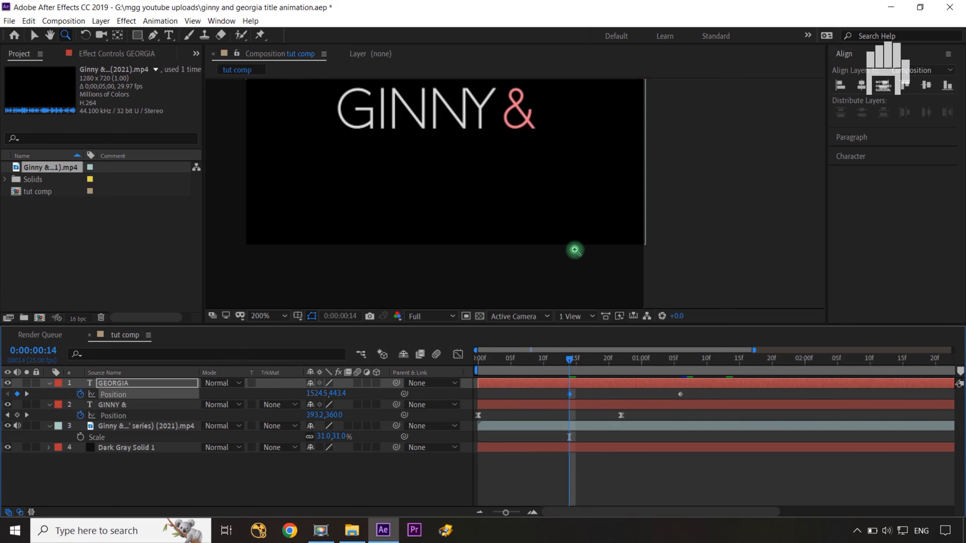
pyautogui.hotkey('shift', '/')
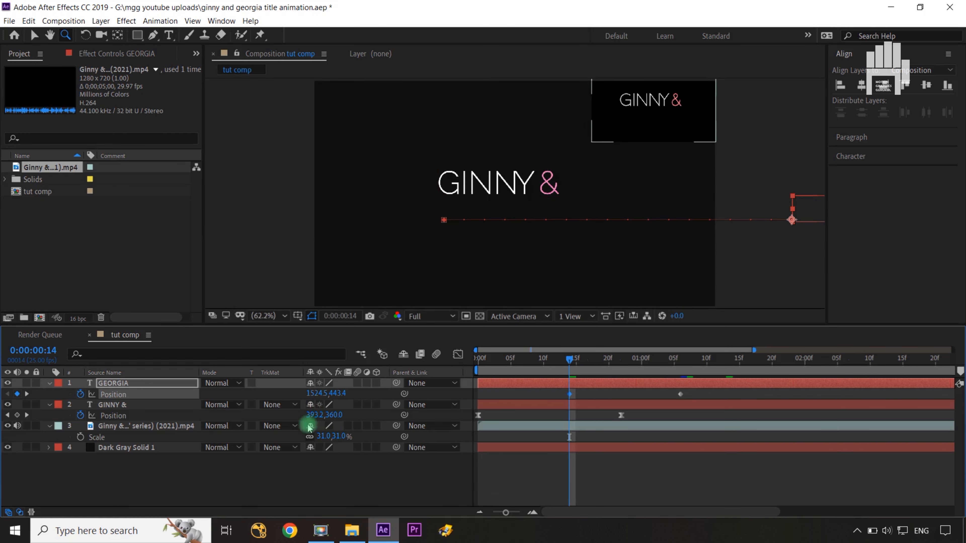
pyautogui.moveTo(314, 393); pyautogui.dragTo(179, 401)
# Apply Easy Ease to both GEORGIA Position keyframes and reshape the speed graph to peak early, with about 9.87% influence at the first keyframe.
pyautogui.click(712, 412)
pyautogui.moveTo(708, 398); pyautogui.dragTo(567, 400)
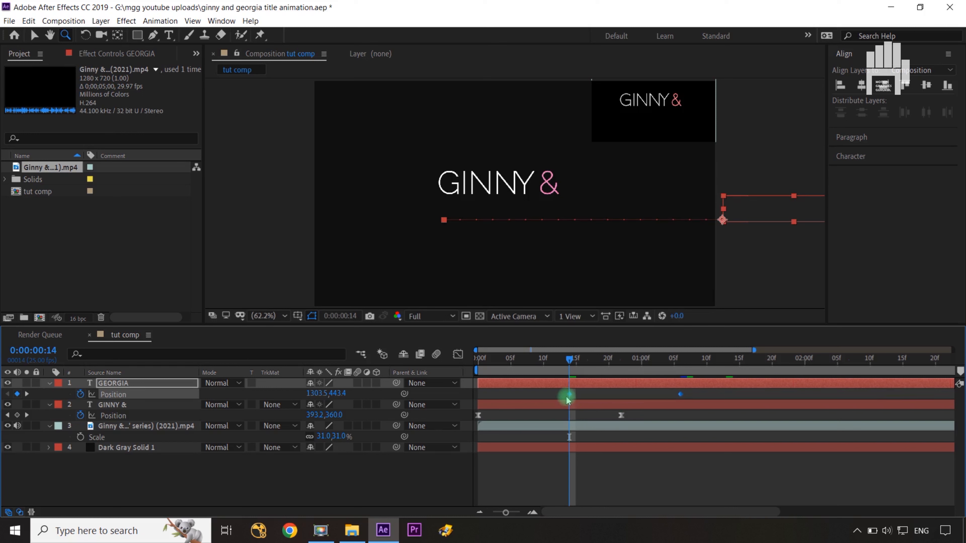
pyautogui.press('F9')
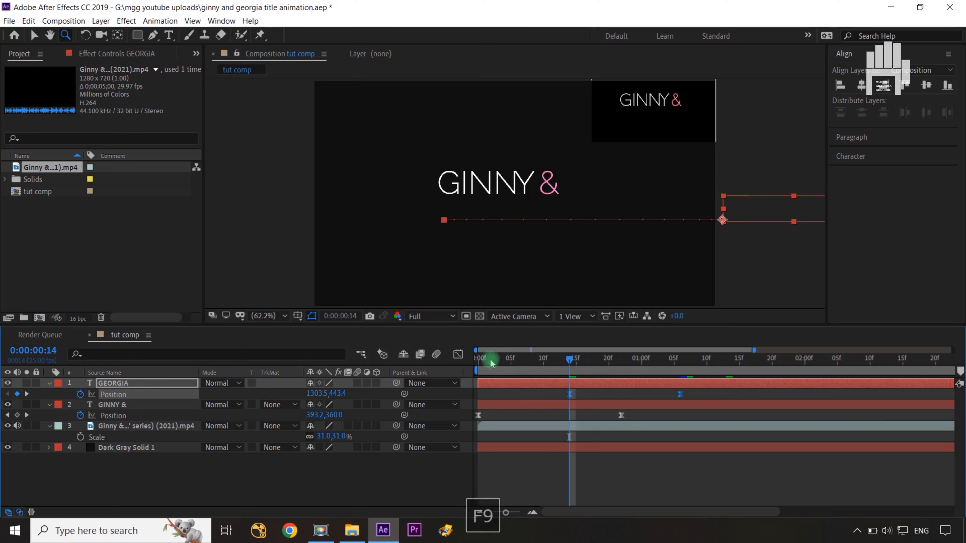
pyautogui.click(458, 354)
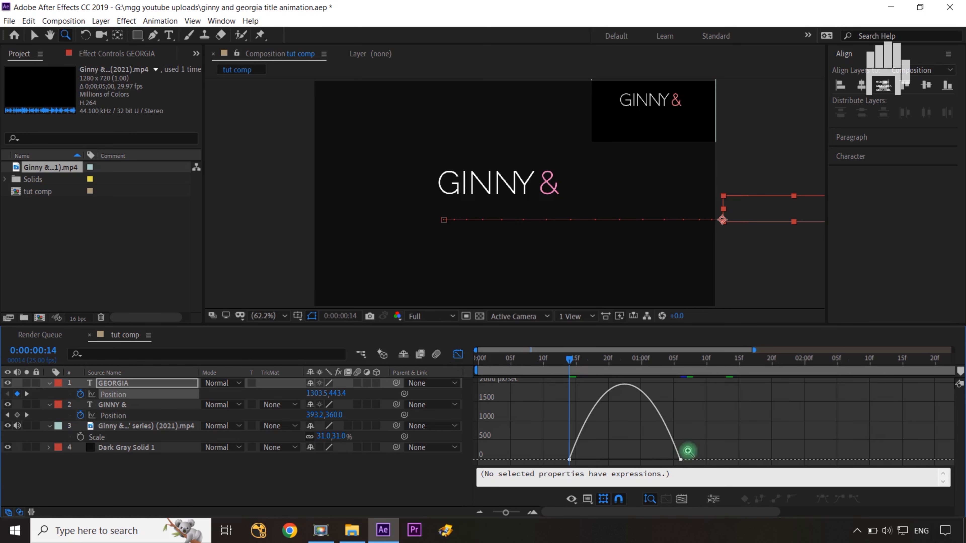
pyautogui.press('v')
pyautogui.moveTo(745, 426); pyautogui.dragTo(576, 462)
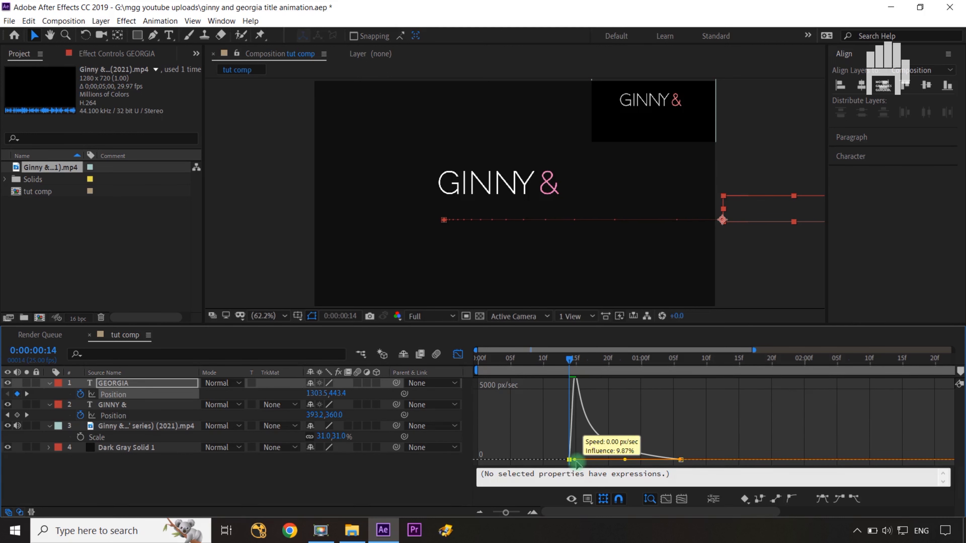
pyautogui.click(379, 482)
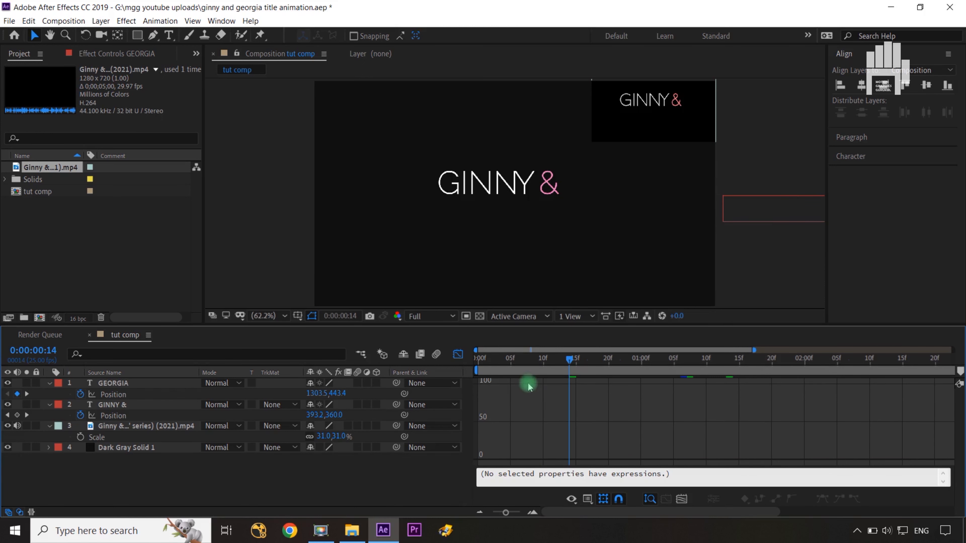
pyautogui.click(458, 354)
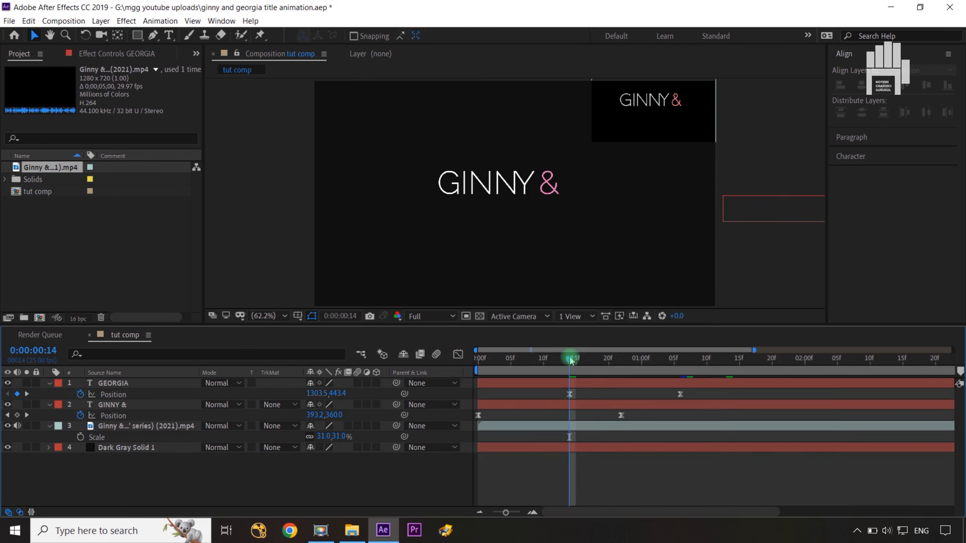
# Enlarge the reference clip and scrub past the point where both title lines have settled to examine the motion of GEORGIA's G.
pyautogui.moveTo(571, 359); pyautogui.dragTo(704, 379)
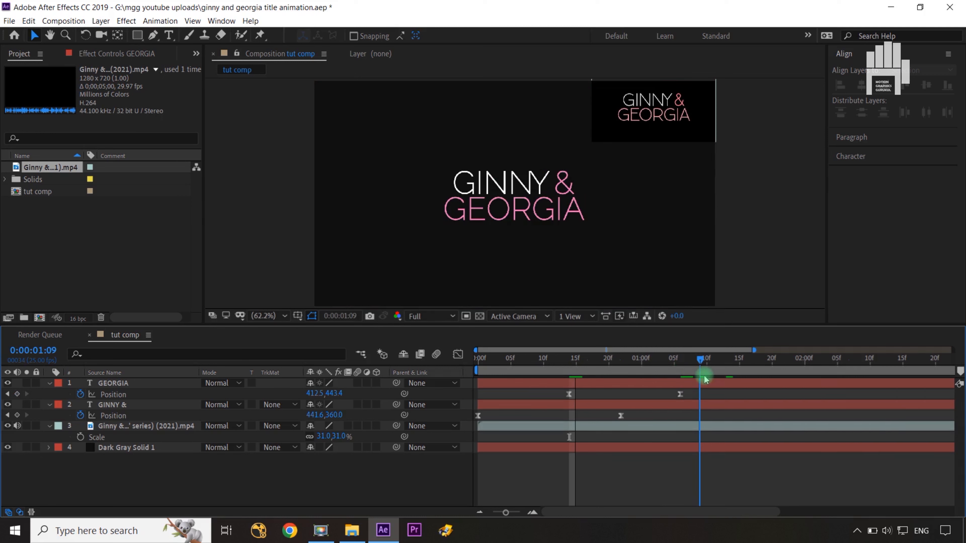
pyautogui.click(646, 159)
pyautogui.press('space')
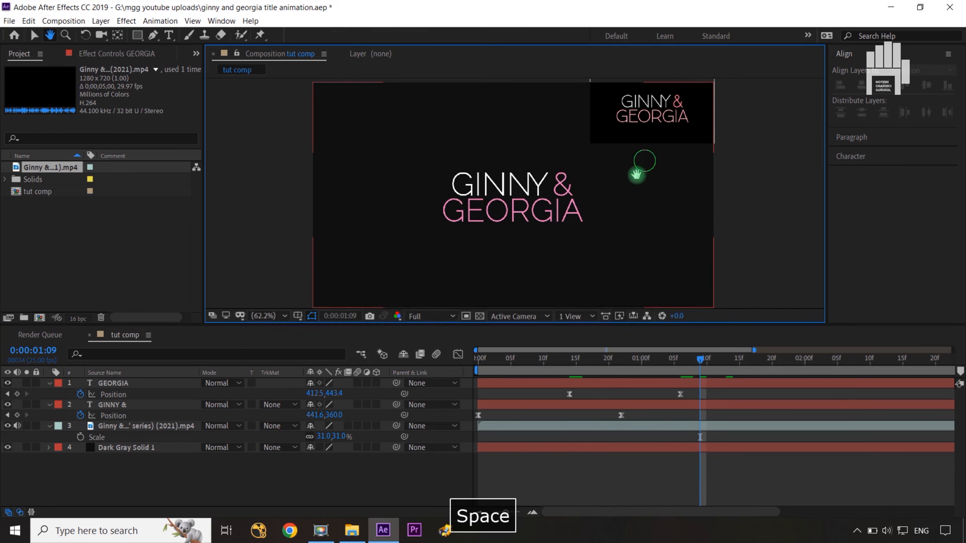
pyautogui.moveTo(636, 174); pyautogui.dragTo(588, 228)
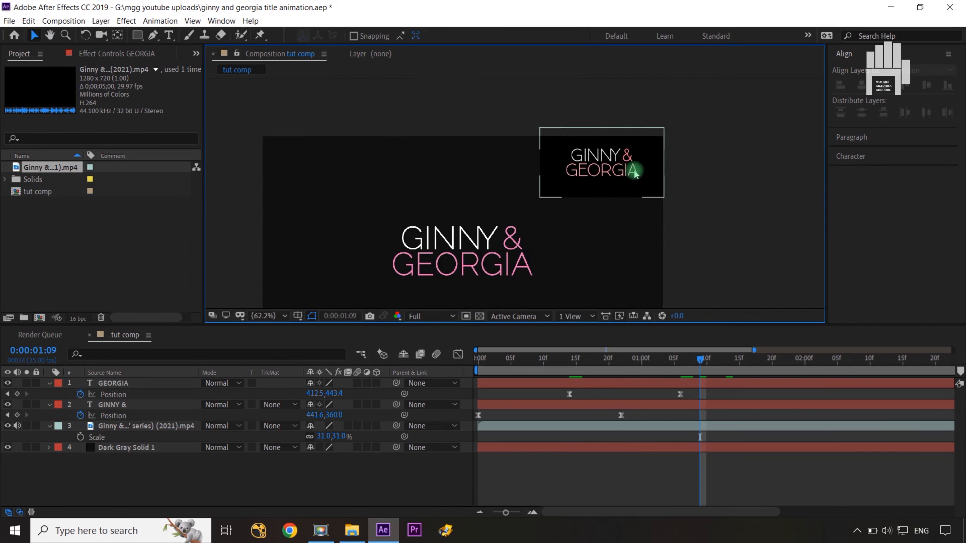
pyautogui.press('space')
pyautogui.moveTo(585, 263); pyautogui.dragTo(619, 185)
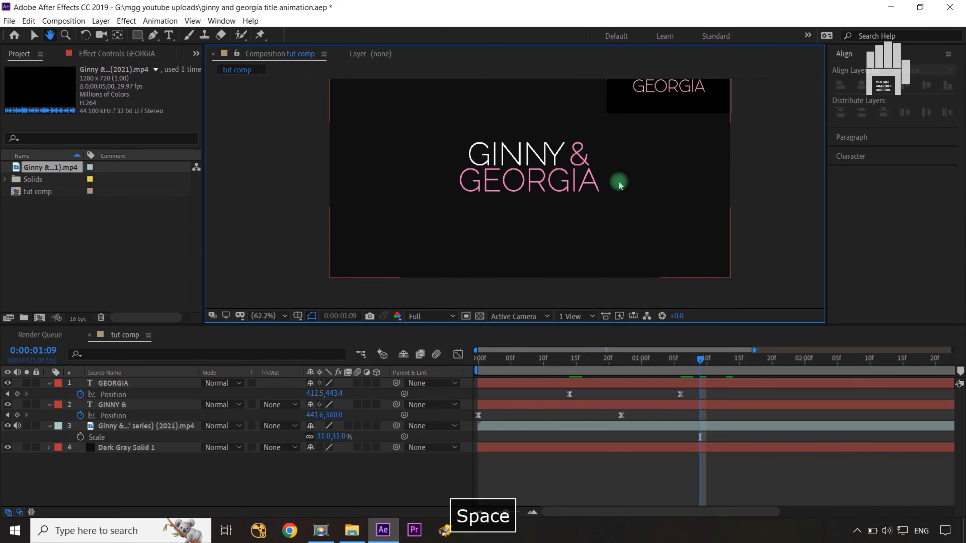
pyautogui.moveTo(651, 118); pyautogui.dragTo(595, 229)
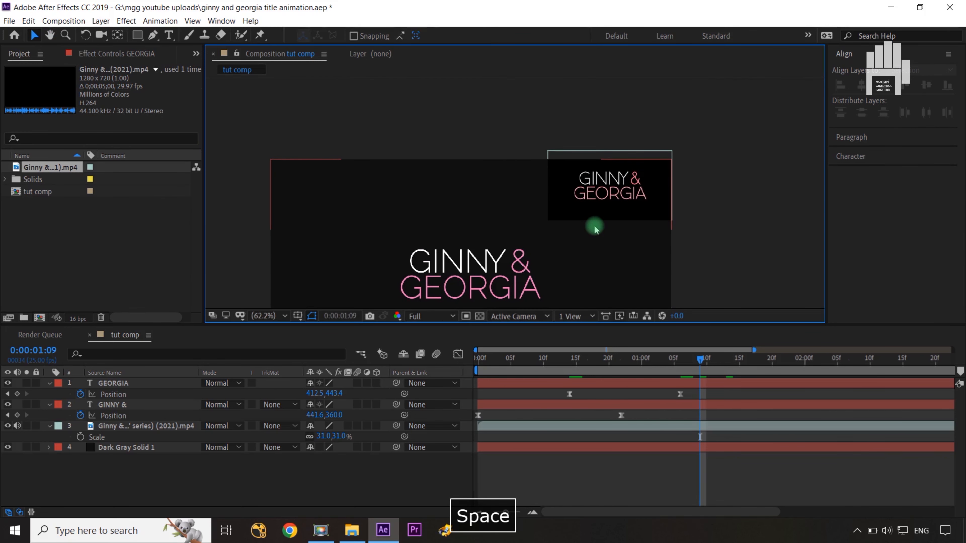
pyautogui.press('z')
pyautogui.click(589, 202)
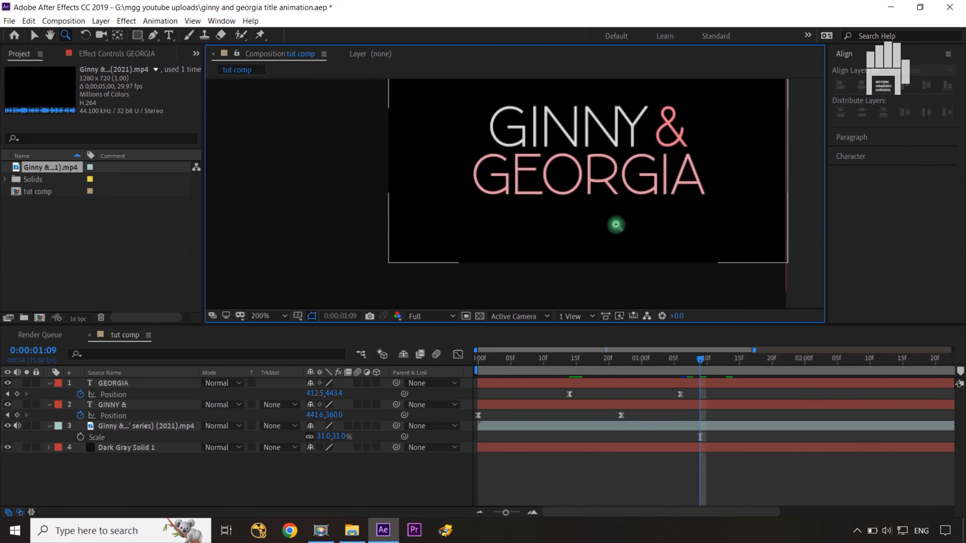
pyautogui.moveTo(699, 362); pyautogui.dragTo(937, 387)
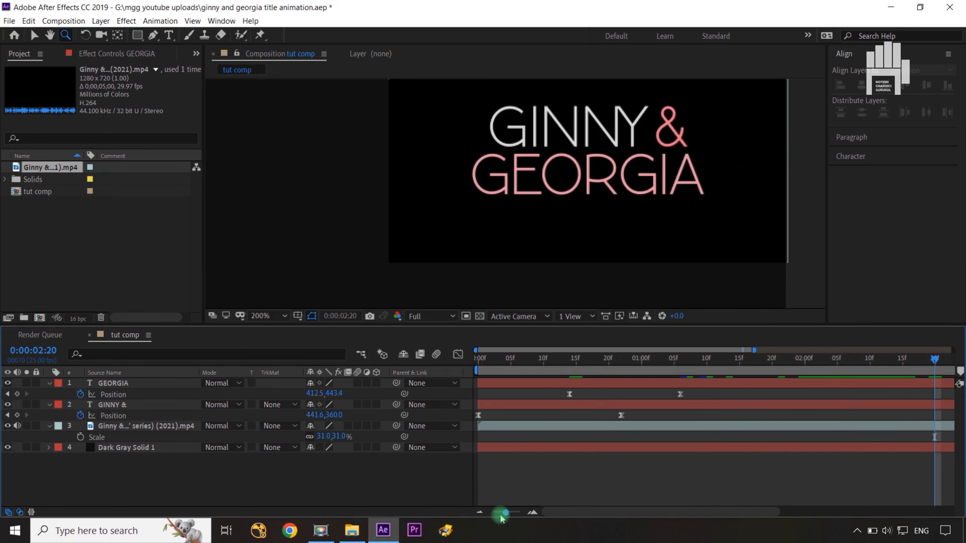
pyautogui.click(492, 513)
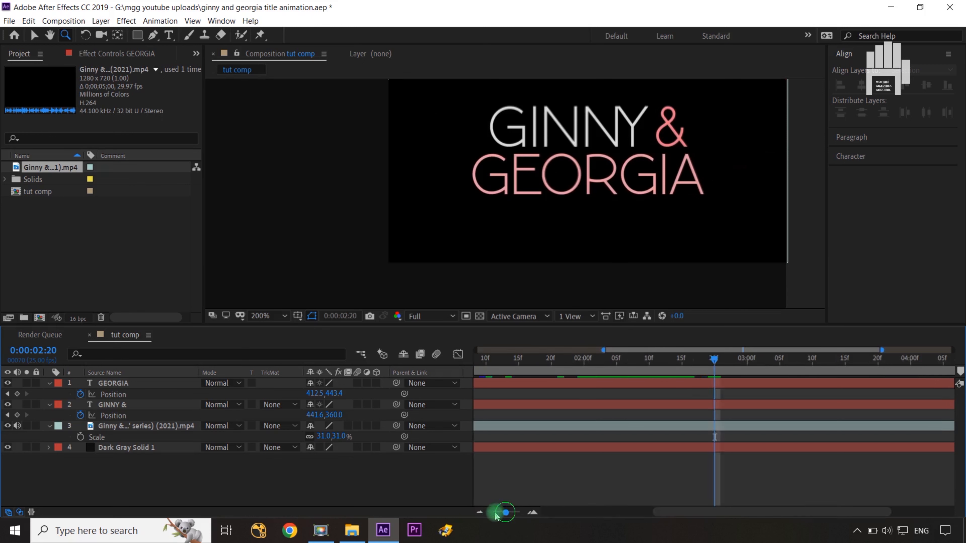
pyautogui.moveTo(749, 363); pyautogui.dragTo(775, 368)
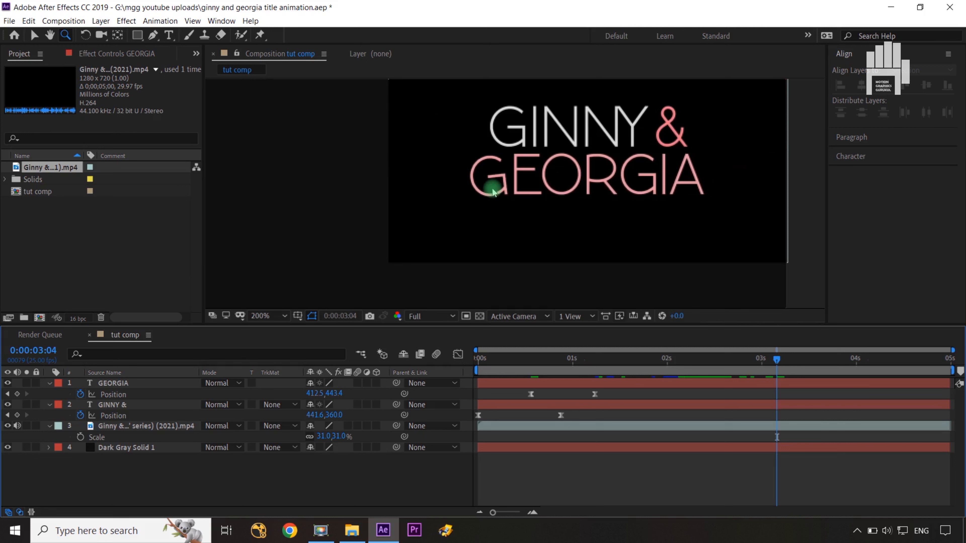
# Compare neighbouring frames of the reference clip to find where GEORGIA's first letter starts moving, and stop at 0:00:03:01.
pyautogui.hotkey('ctrl', 'Left')
pyautogui.hotkey('ctrl', 'Left')
pyautogui.hotkey('ctrl', 'Left')
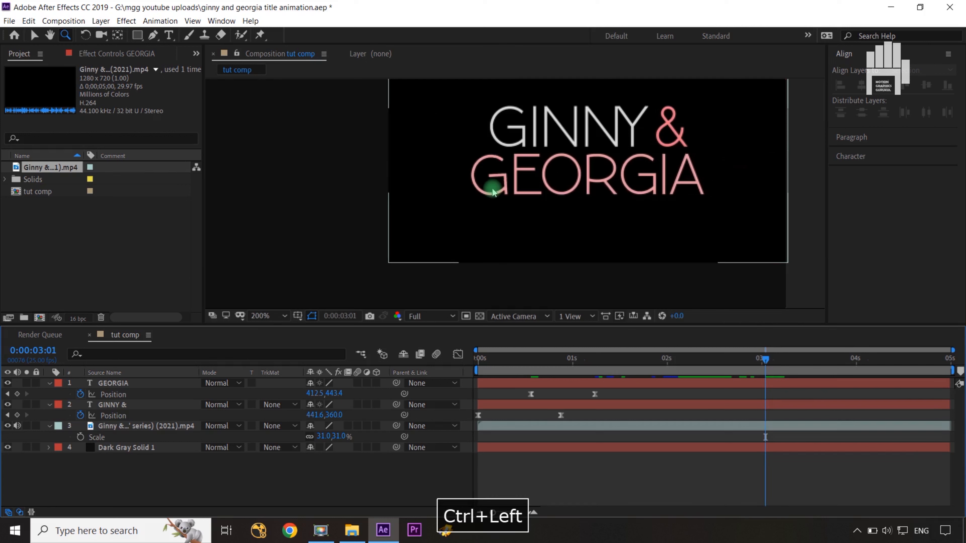
pyautogui.hotkey('ctrl', 'Left')
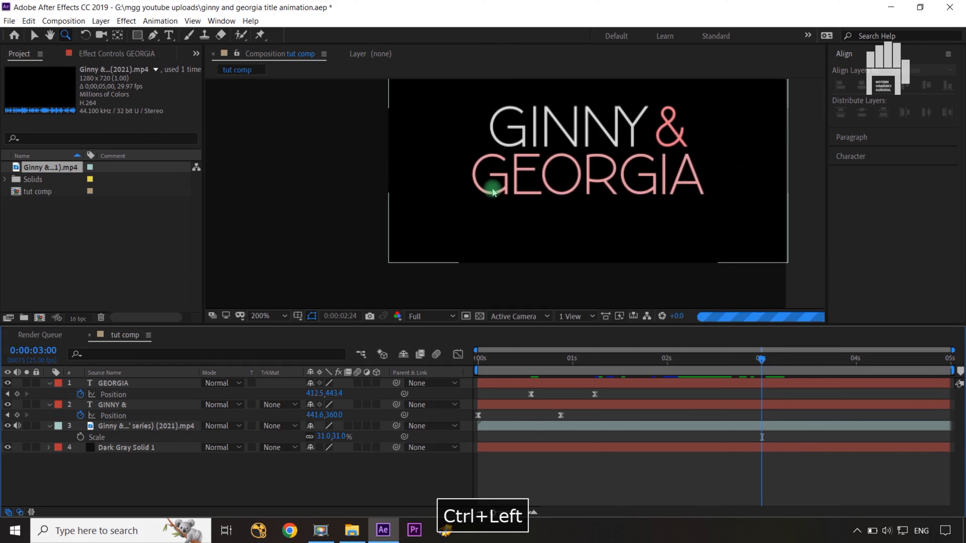
pyautogui.hotkey('ctrl', 'Left')
pyautogui.hotkey('ctrl', 'Right')
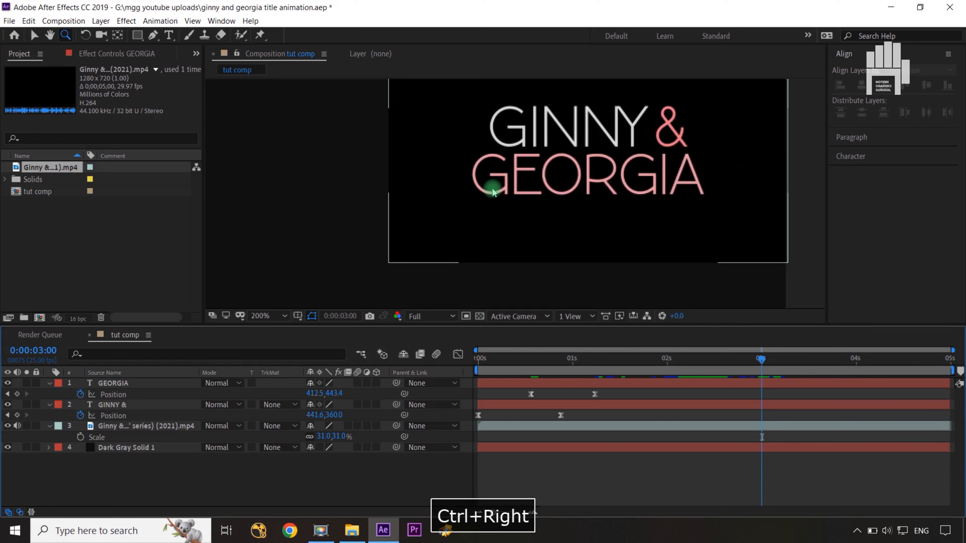
pyautogui.hotkey('ctrl', 'Right')
pyautogui.hotkey('ctrl', 'Left')
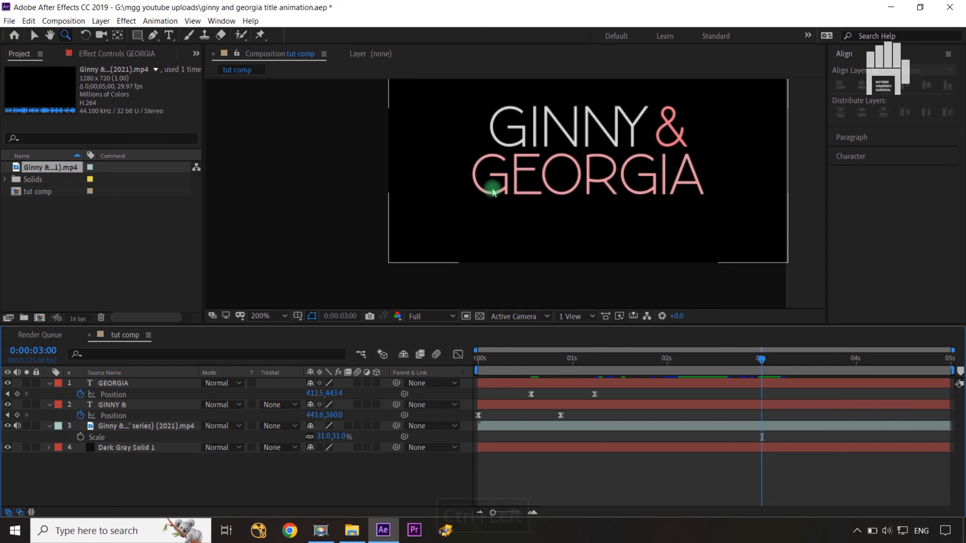
pyautogui.hotkey('ctrl', 'Right')
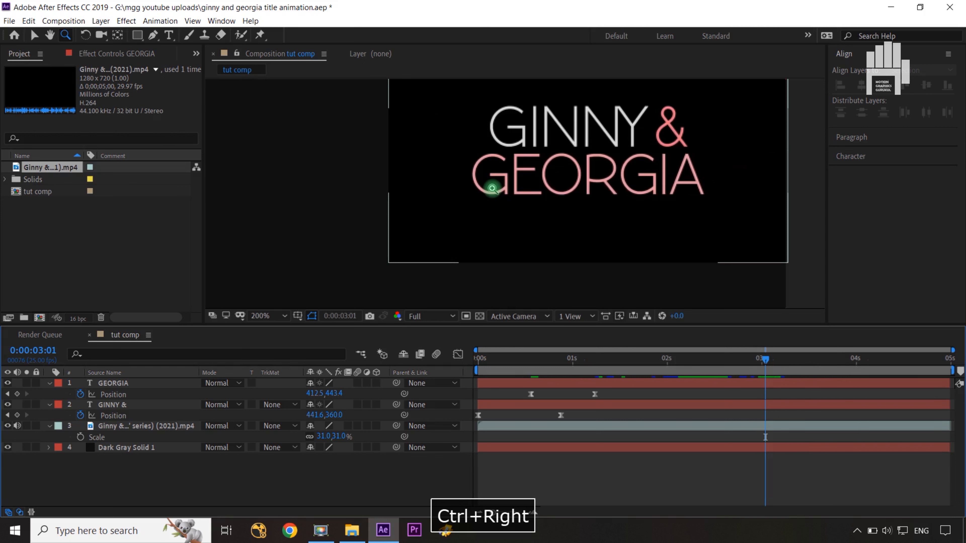
# Duplicate the GEORGIA text layer with the whole composition in view.
pyautogui.click(182, 449)
pyautogui.click(157, 494)
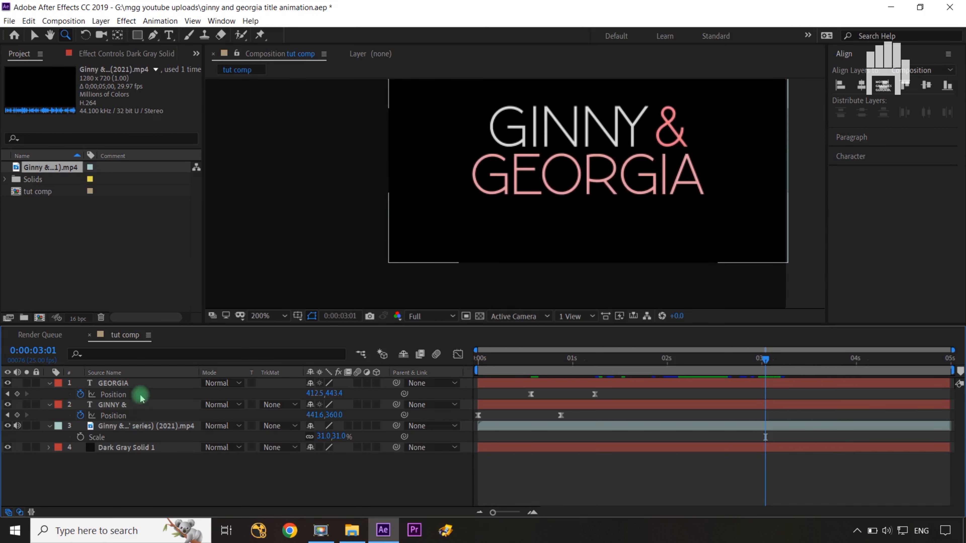
pyautogui.click(139, 384)
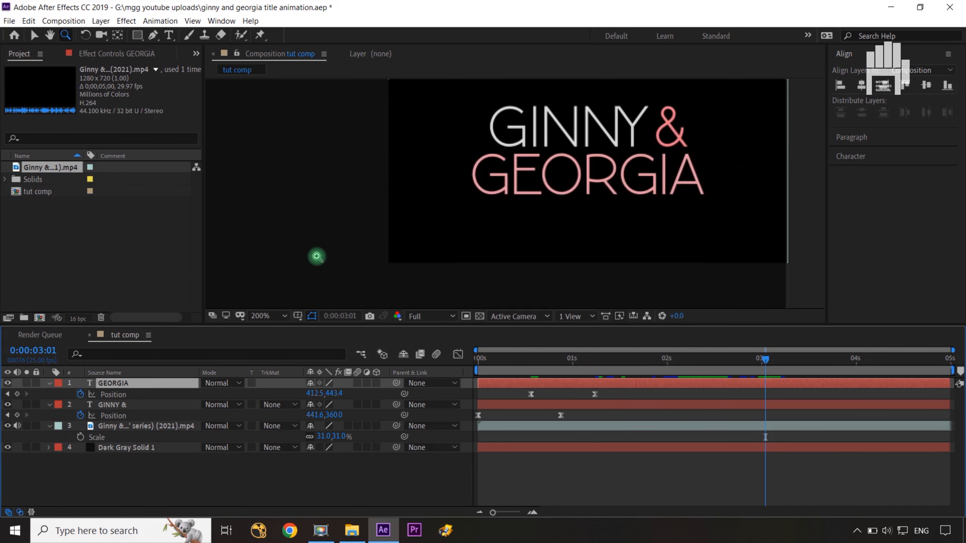
pyautogui.hotkey('shift', '/')
pyautogui.press('v')
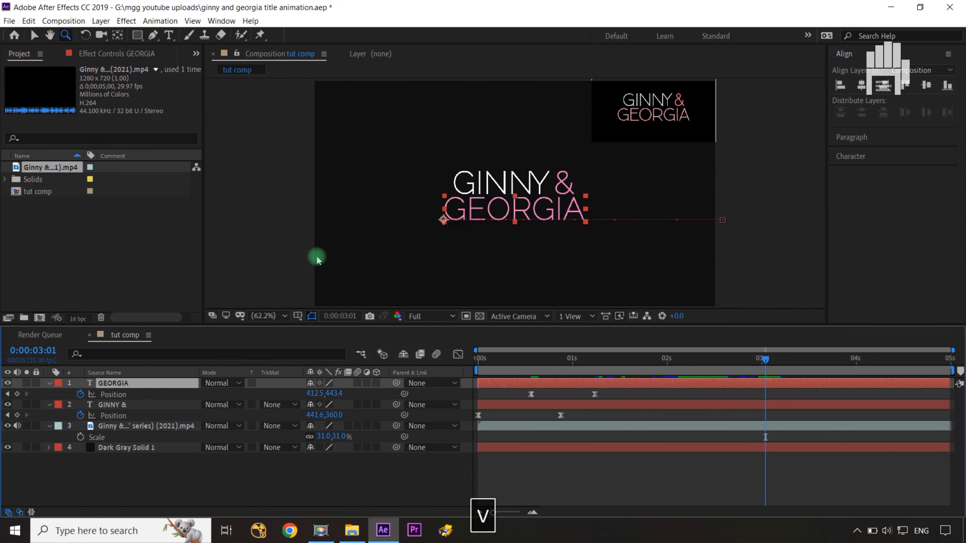
pyautogui.hotkey('ctrl', 'd')
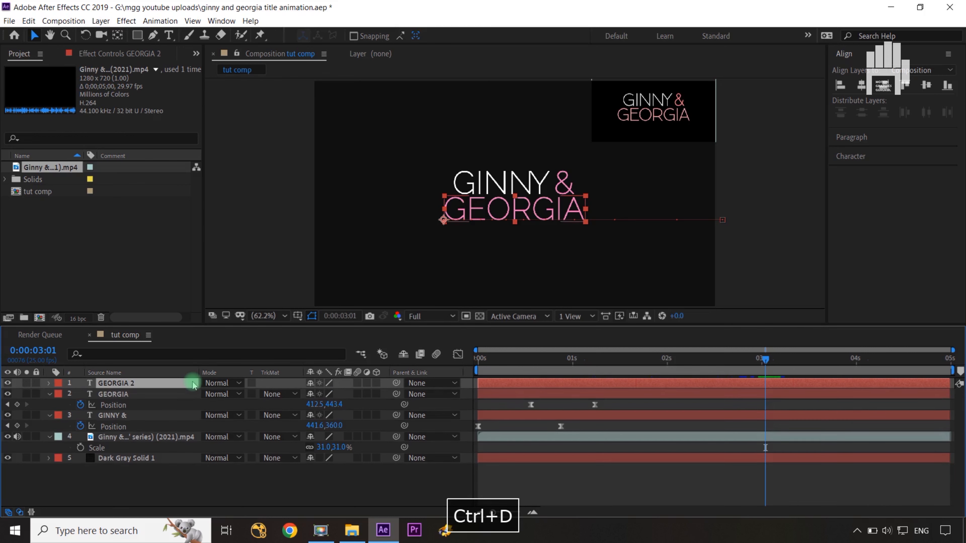
pyautogui.click(201, 497)
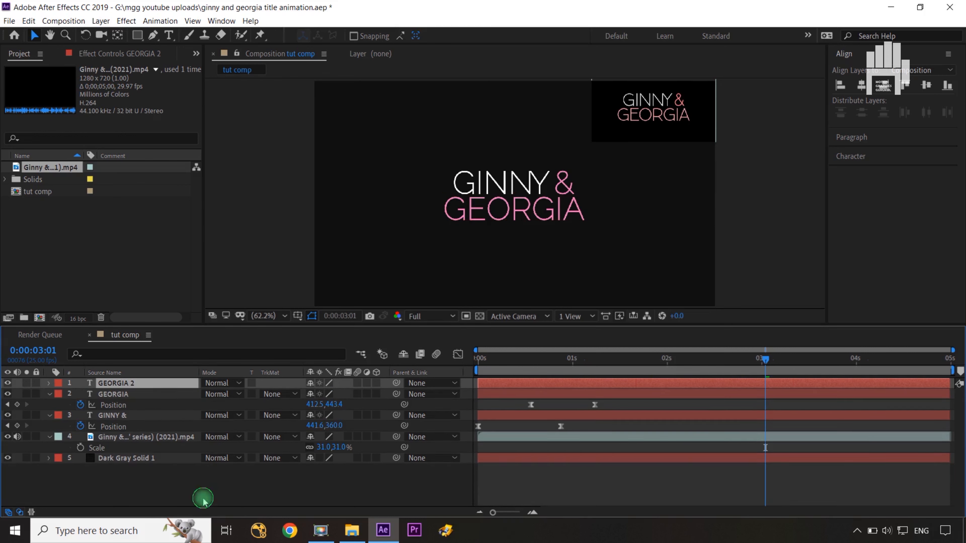
# Rename the original GEORGIA layer as g.
pyautogui.click(131, 396)
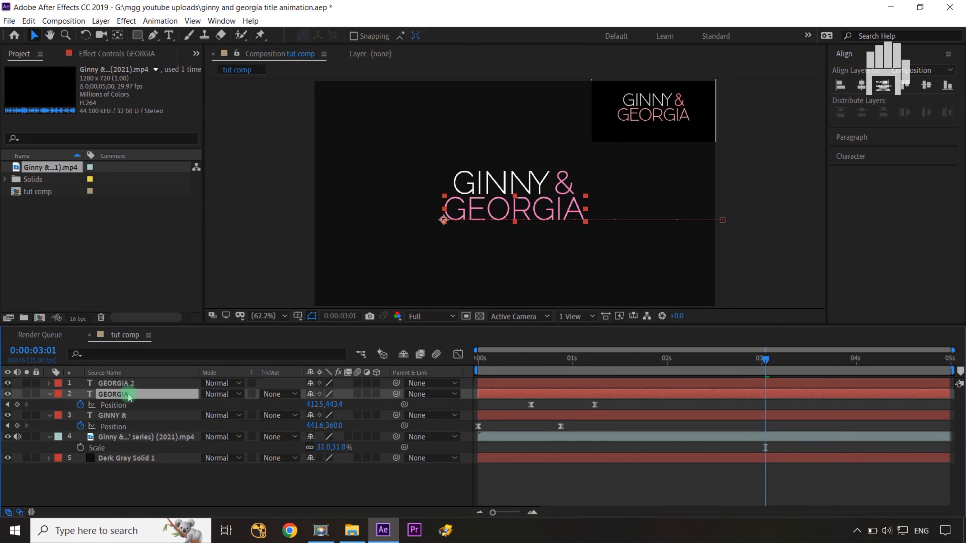
pyautogui.press('Return')
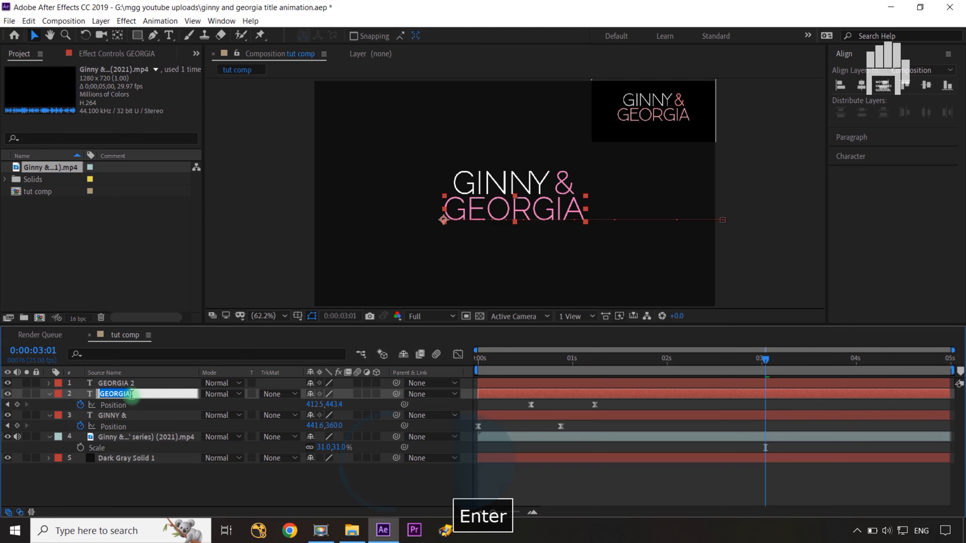
pyautogui.write('g')
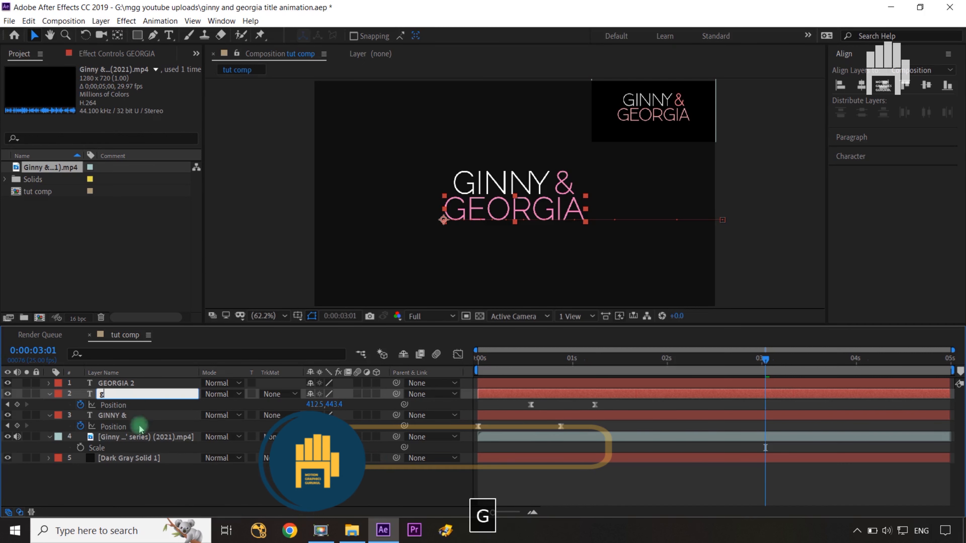
pyautogui.click(237, 490)
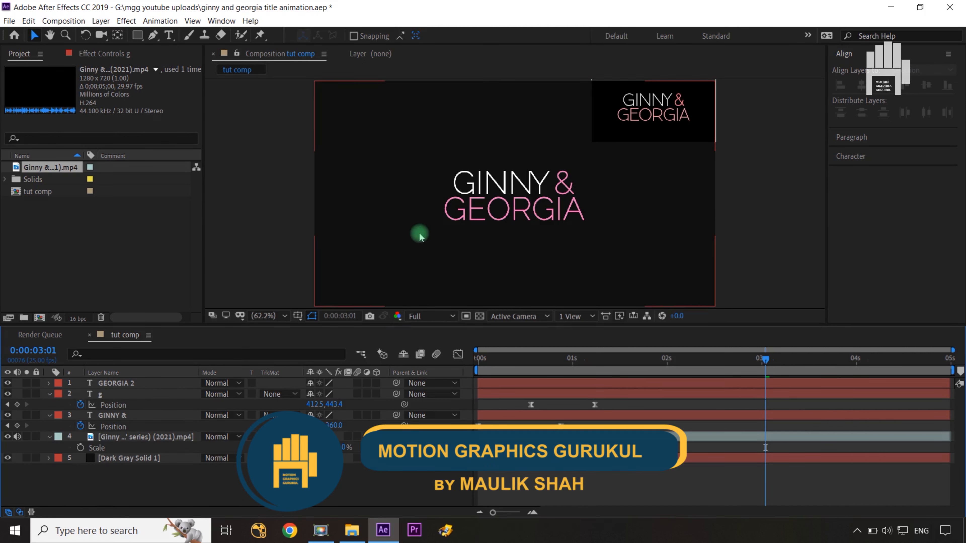
# Draw a rectangular mask around the letter G on the g layer and hide GEORGIA 2 to check it.
pyautogui.press('/')
pyautogui.click(437, 232)
pyautogui.press('.')
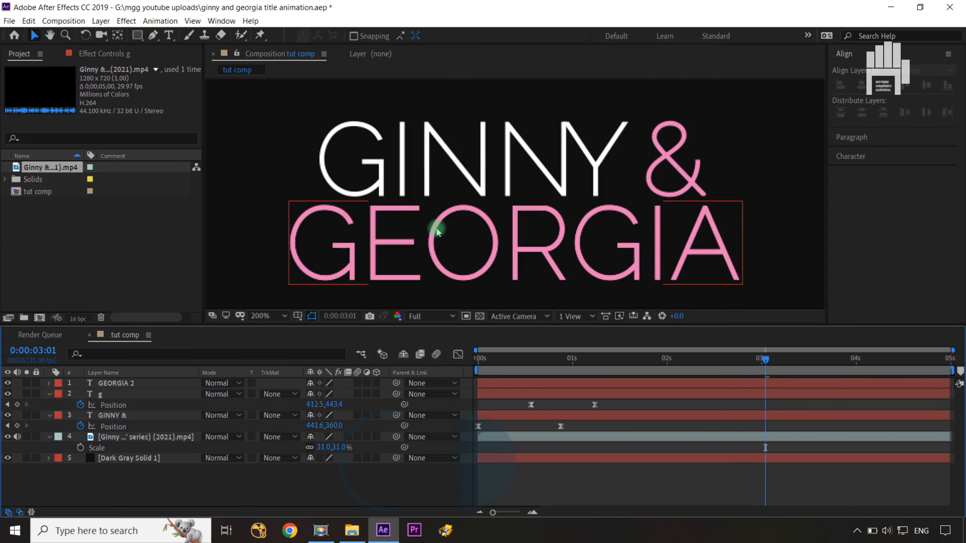
pyautogui.click(110, 395)
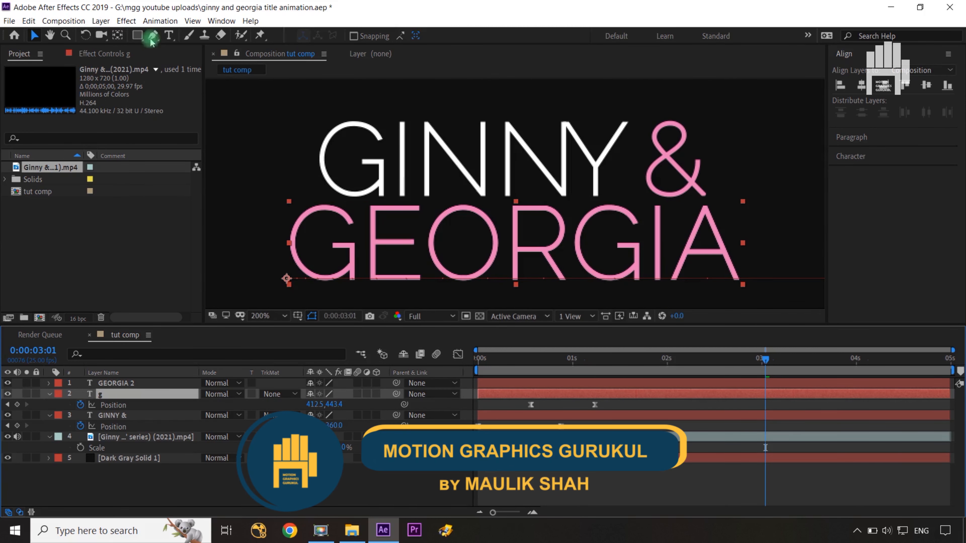
pyautogui.click(138, 36)
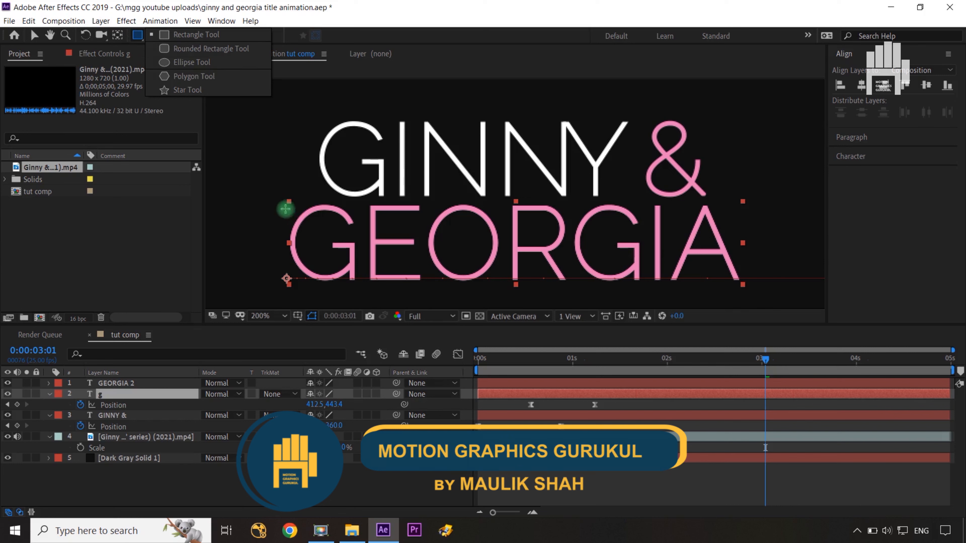
pyautogui.moveTo(271, 190)
pyautogui.mouseDown()
pyautogui.moveTo(338, 287)
pyautogui.moveTo(363, 295)
pyautogui.mouseUp()
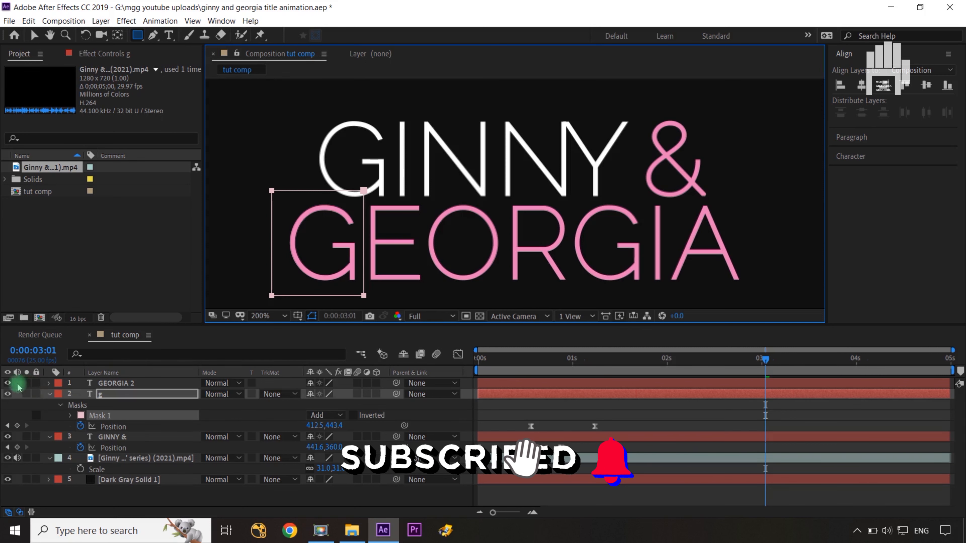
pyautogui.click(8, 383)
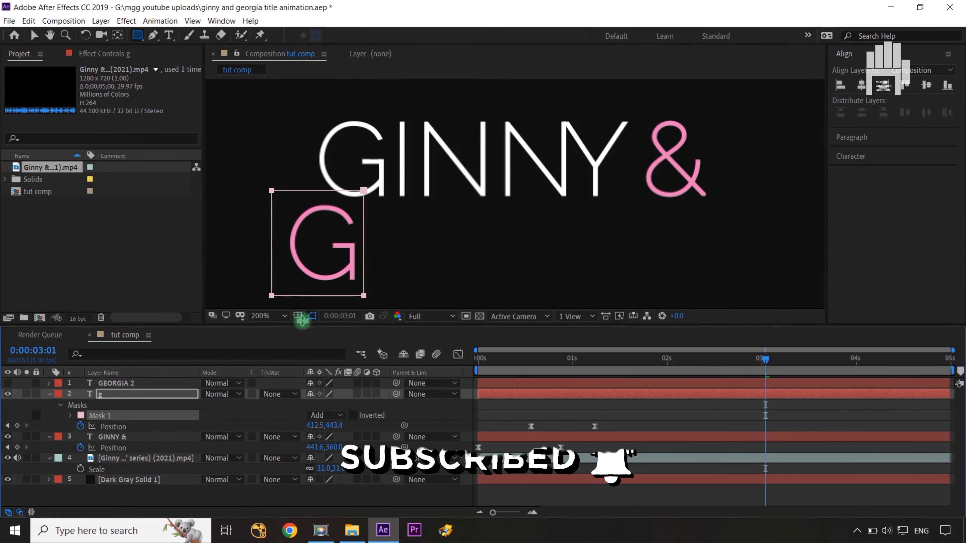
# Show GEORGIA 2, hide the g layer, and draw a rectangular mask on GEORGIA 2 around the letters EORGIA.
pyautogui.click(148, 383)
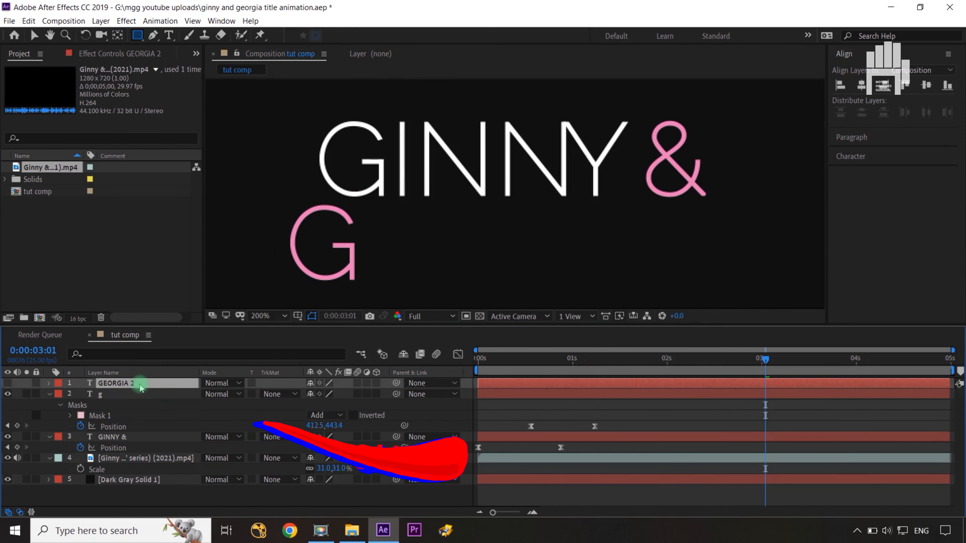
pyautogui.click(8, 383)
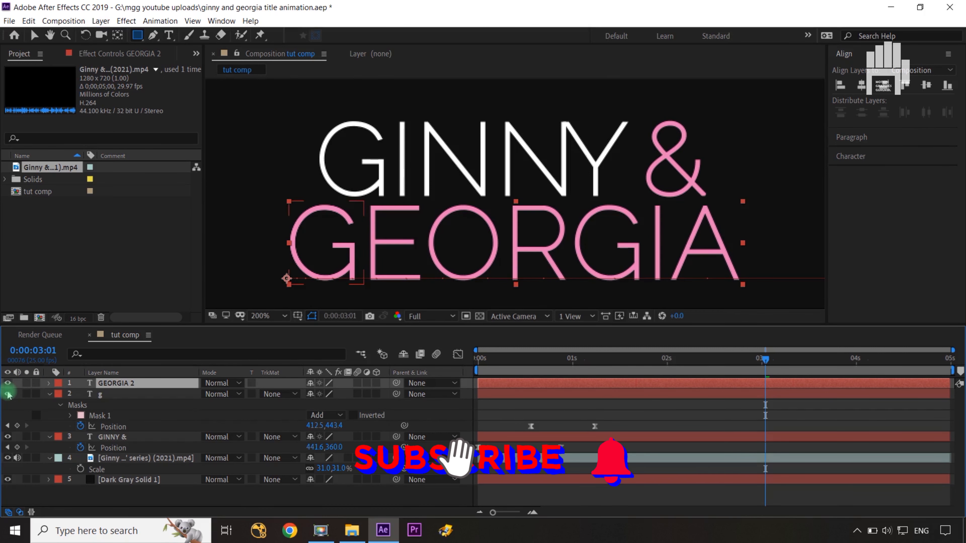
pyautogui.click(8, 394)
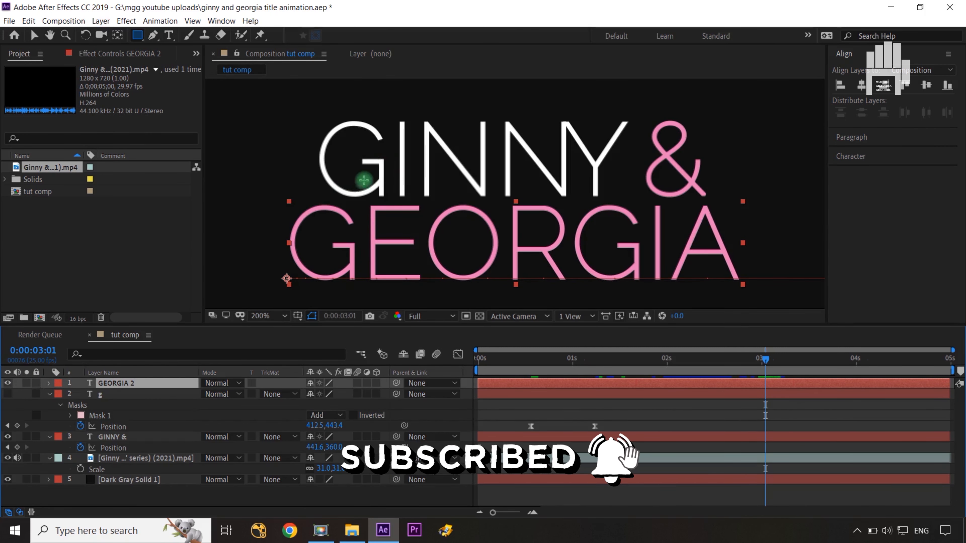
pyautogui.moveTo(360, 177); pyautogui.dragTo(749, 298)
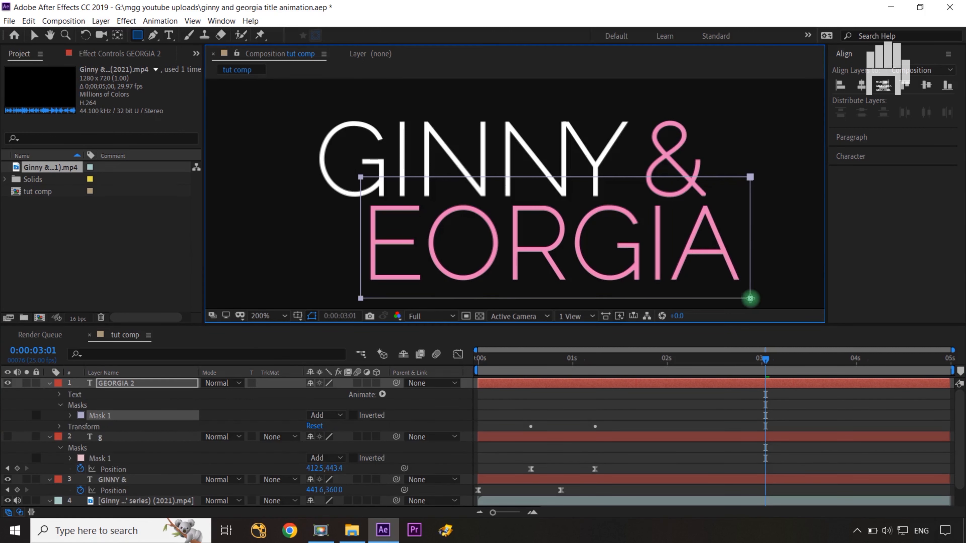
pyautogui.click(271, 414)
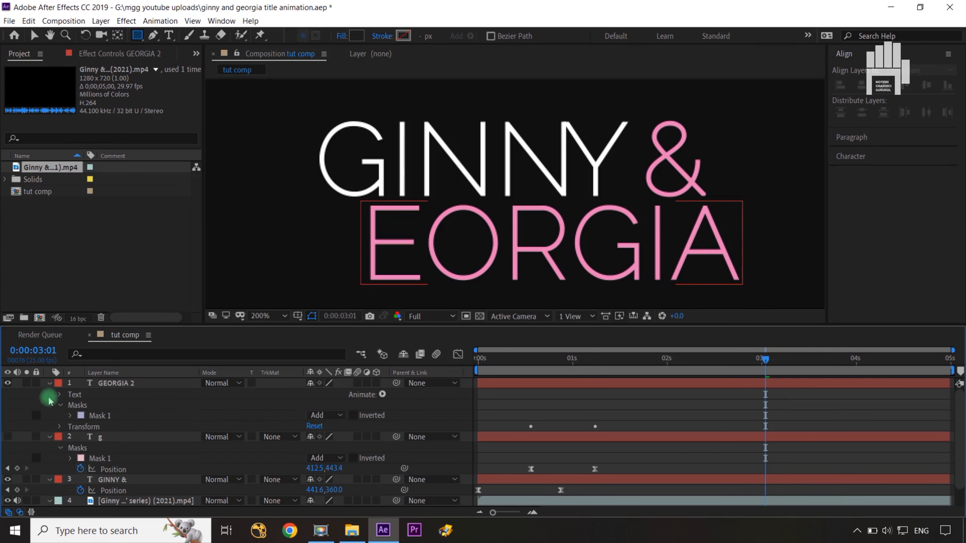
# Collapse the properties of the GEORGIA 2 and g layers and select the g layer.
pyautogui.click(48, 382)
pyautogui.click(50, 393)
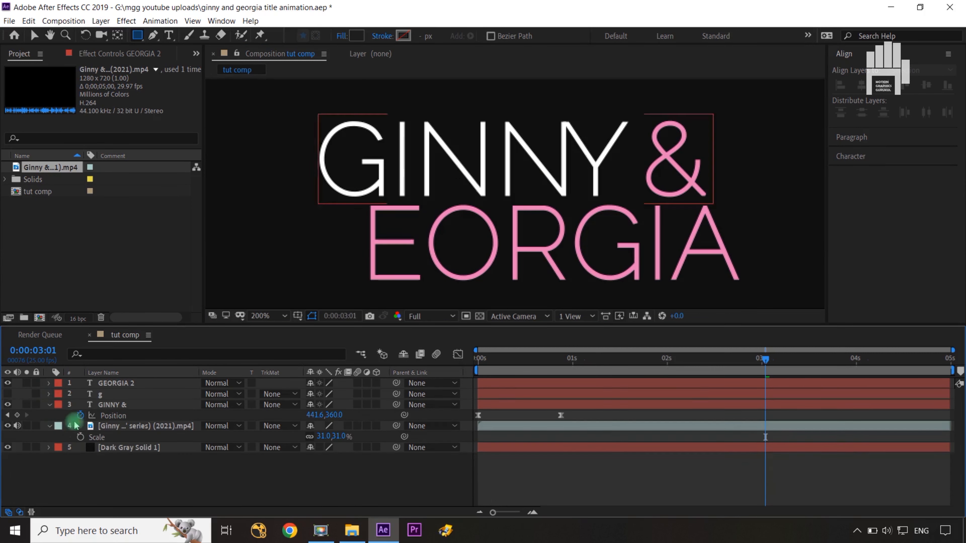
pyautogui.click(125, 395)
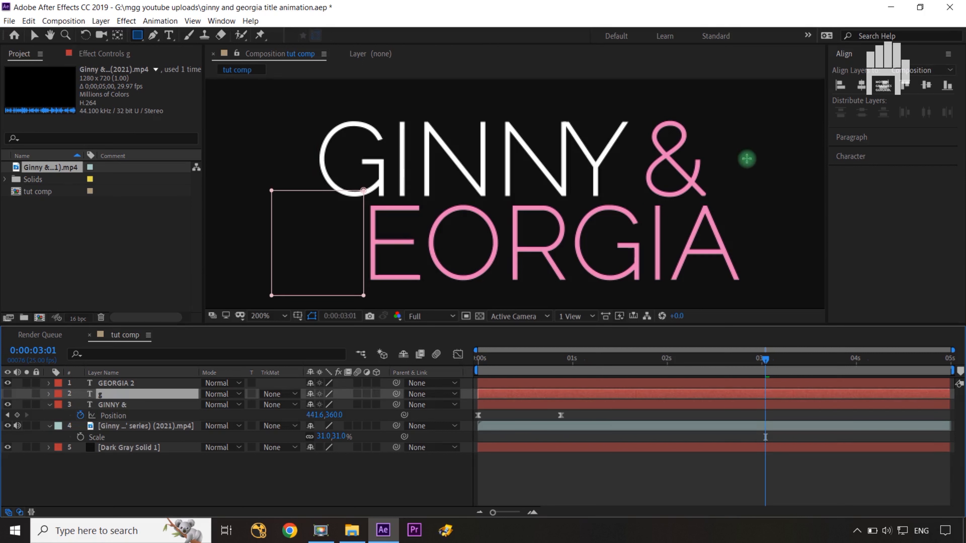
# Compare the reference title at 0:00:03:01 and 0:00:03:02, and make the g layer visible again.
pyautogui.press('space')
pyautogui.moveTo(748, 157); pyautogui.dragTo(456, 364)
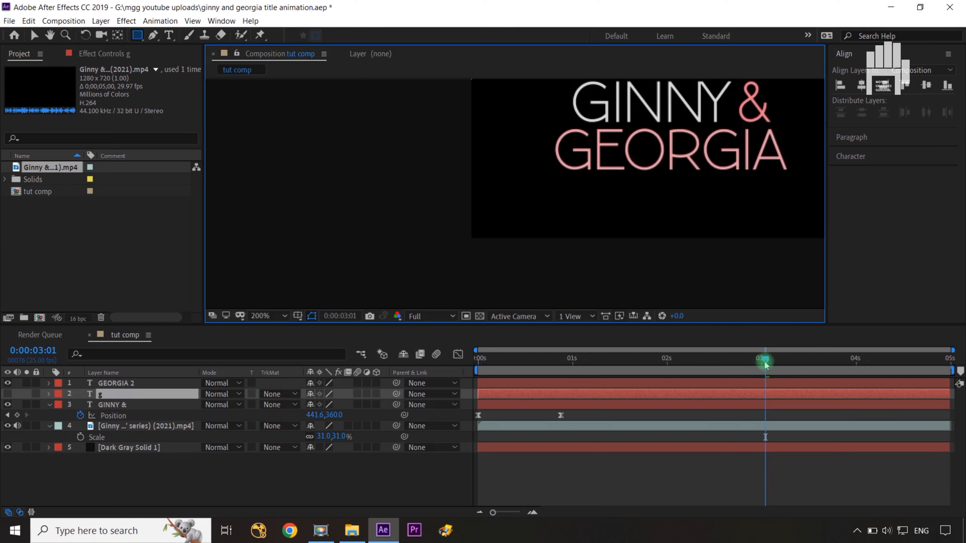
pyautogui.hotkey('ctrl', 'Right')
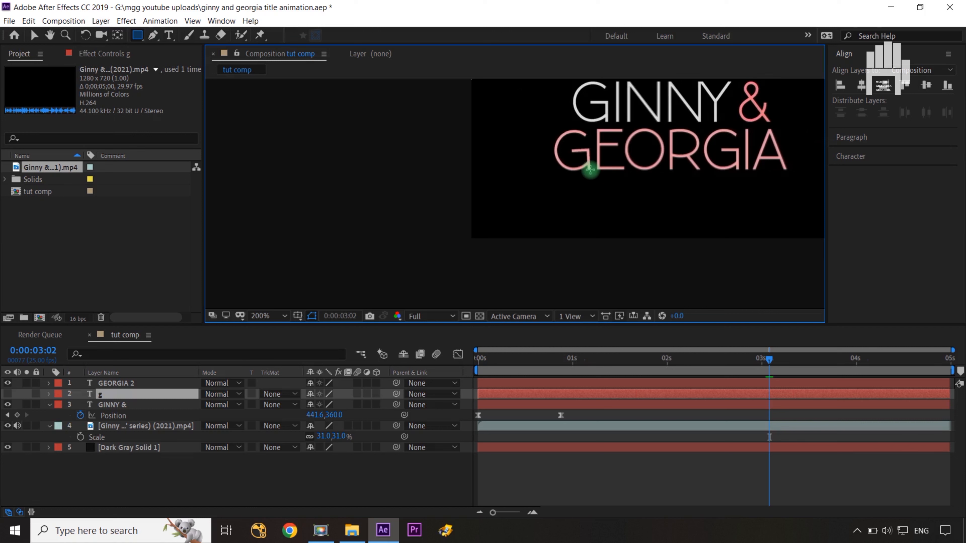
pyautogui.hotkey('ctrl', 'Left')
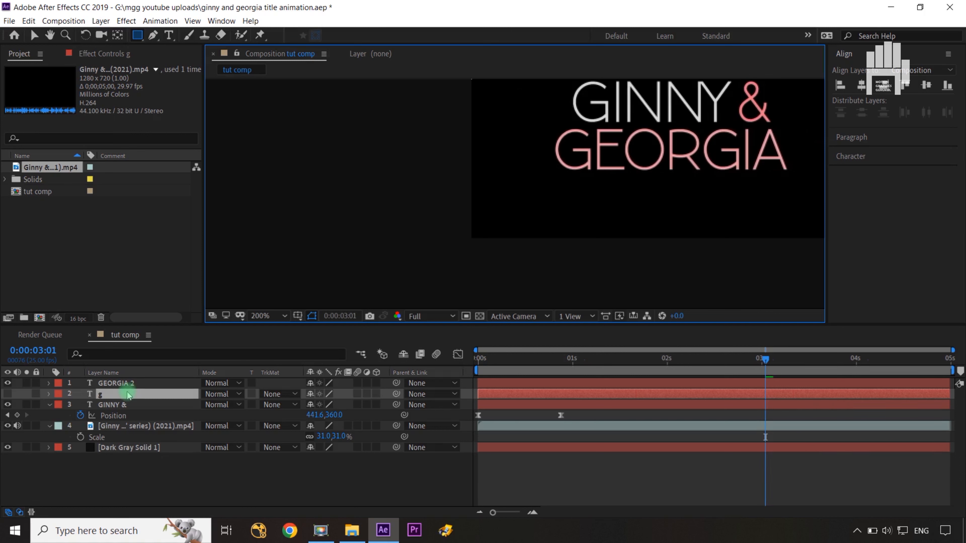
pyautogui.hotkey('shift', '/')
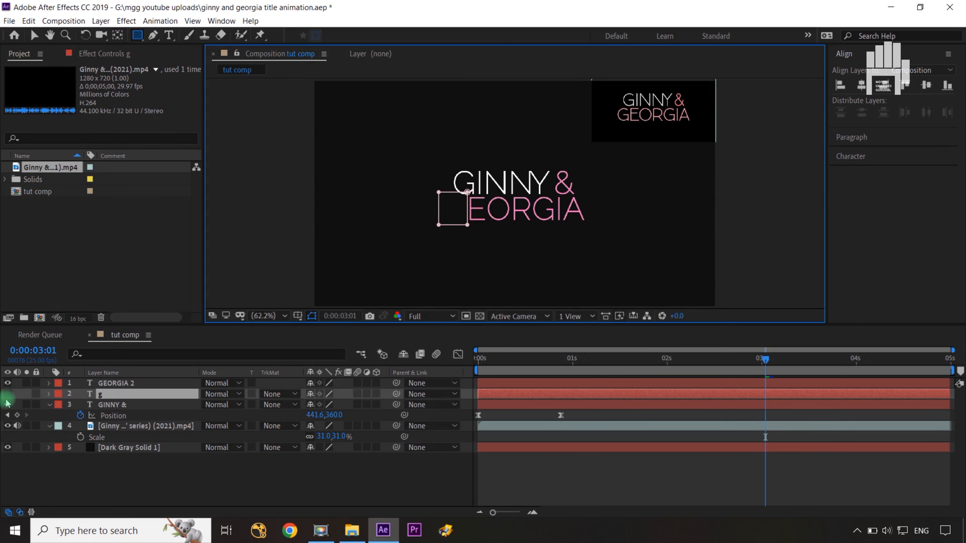
pyautogui.moveTo(7, 399); pyautogui.dragTo(7, 404)
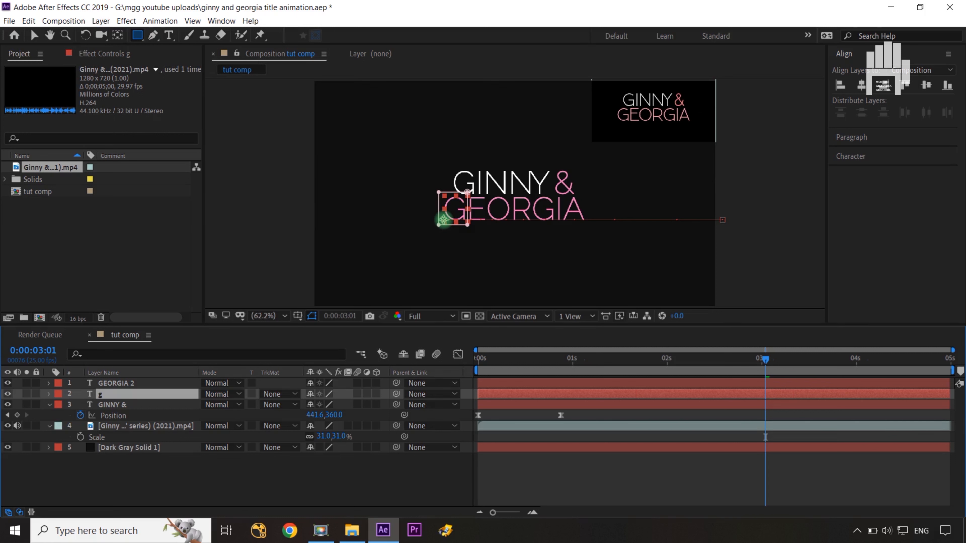
pyautogui.click(345, 492)
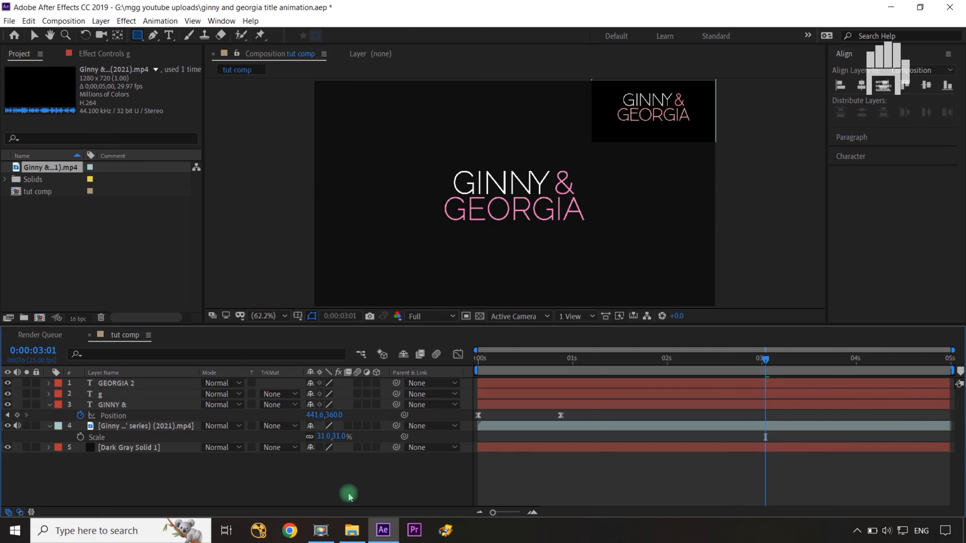
# Add a null object and place its anchor point at the lower-right end of the first G in GEORGIA.
pyautogui.rightClick(331, 478)
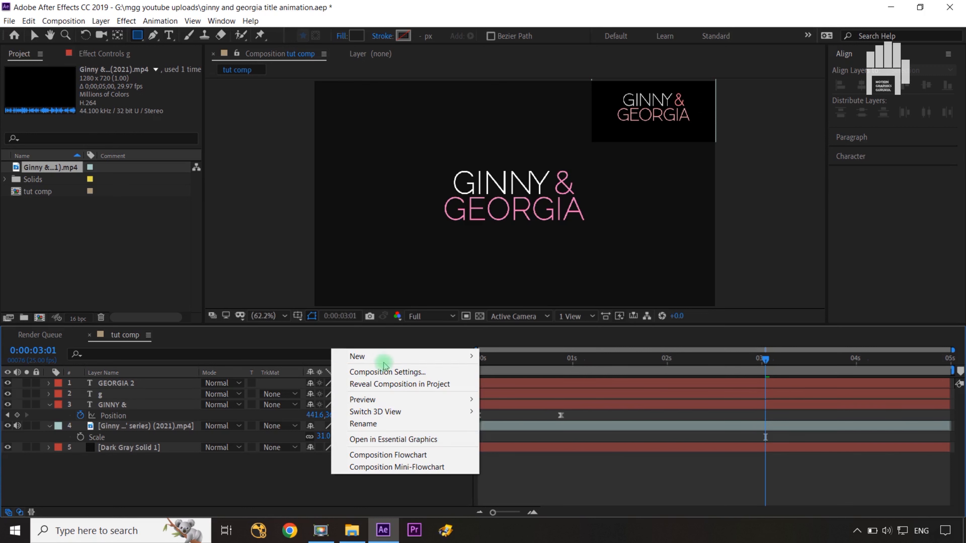
pyautogui.moveTo(383, 357)
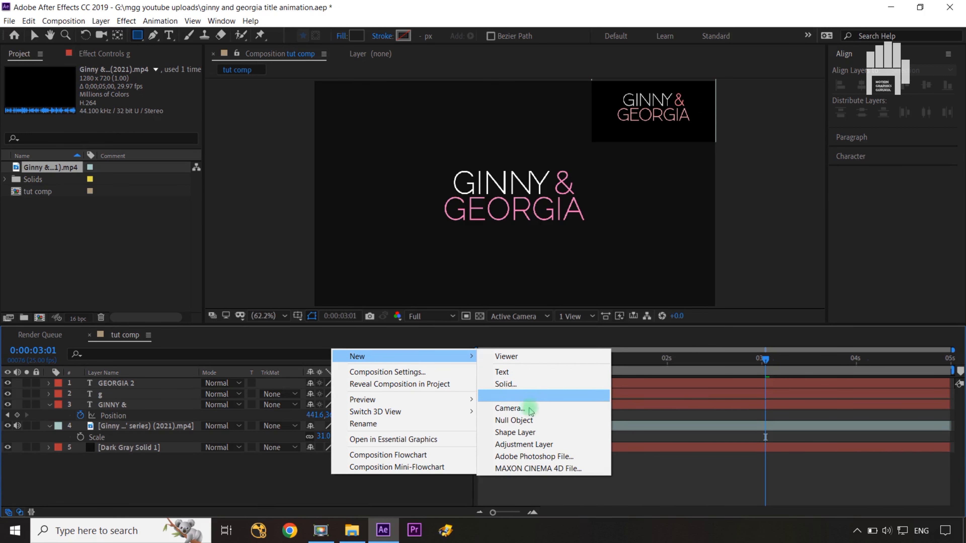
pyautogui.click(525, 420)
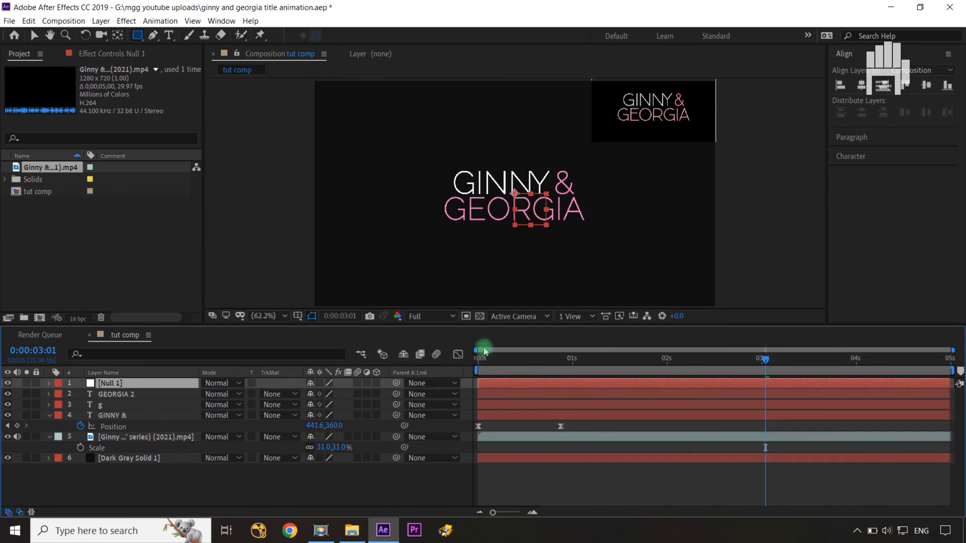
pyautogui.press('v')
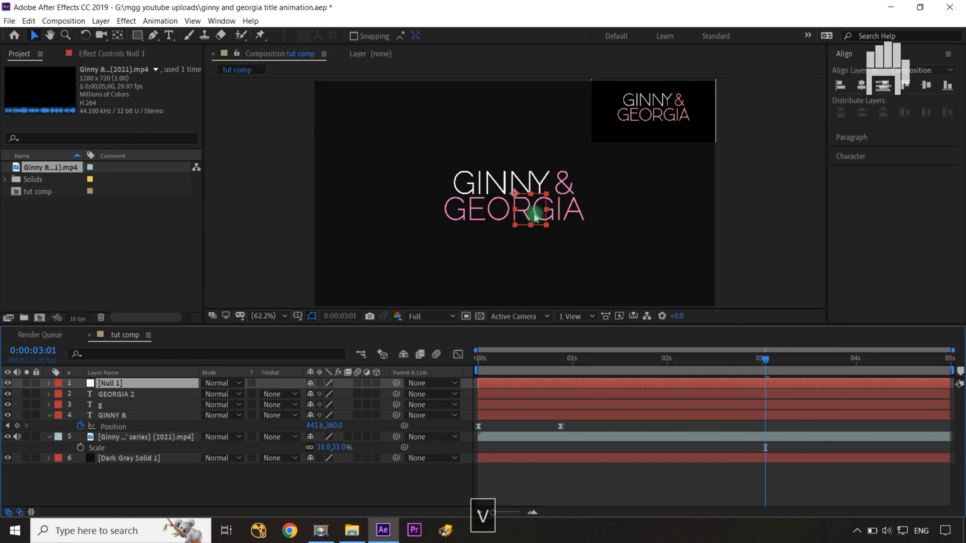
pyautogui.scroll(3, 519, 224)
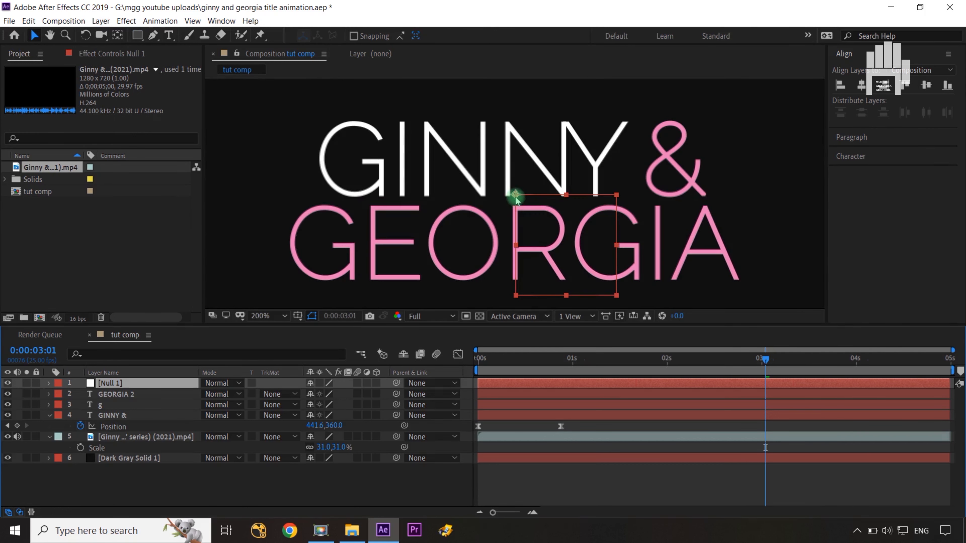
pyautogui.moveTo(516, 196); pyautogui.dragTo(353, 278)
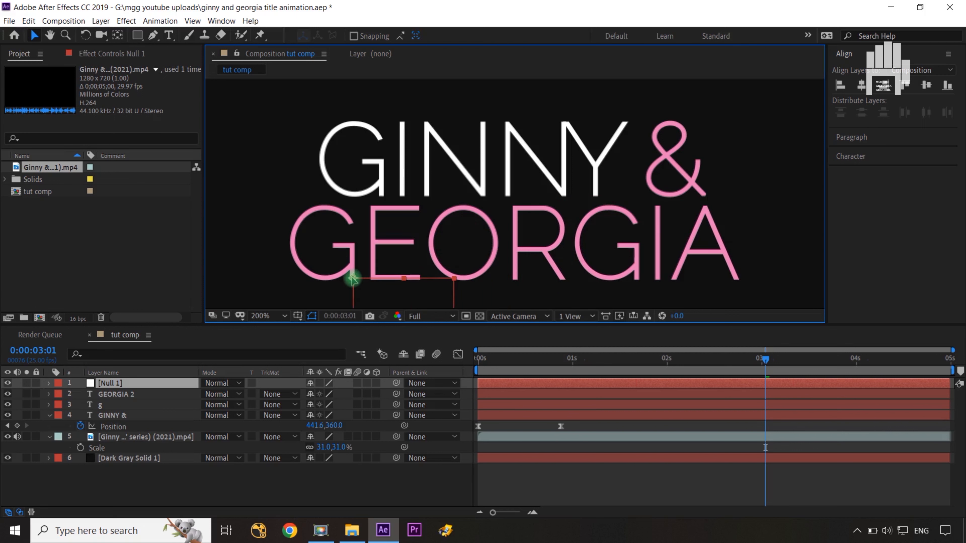
pyautogui.click(396, 288)
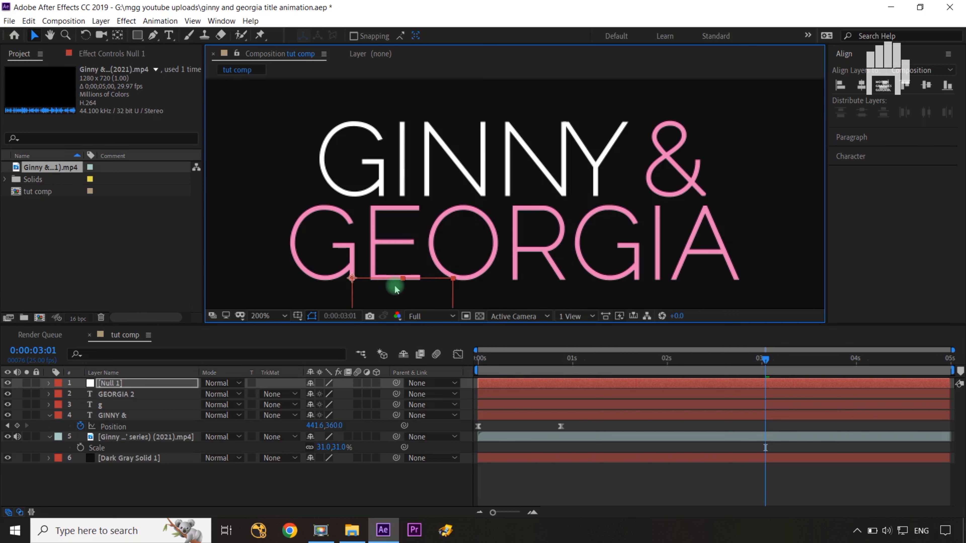
pyautogui.hotkey('shift', '/')
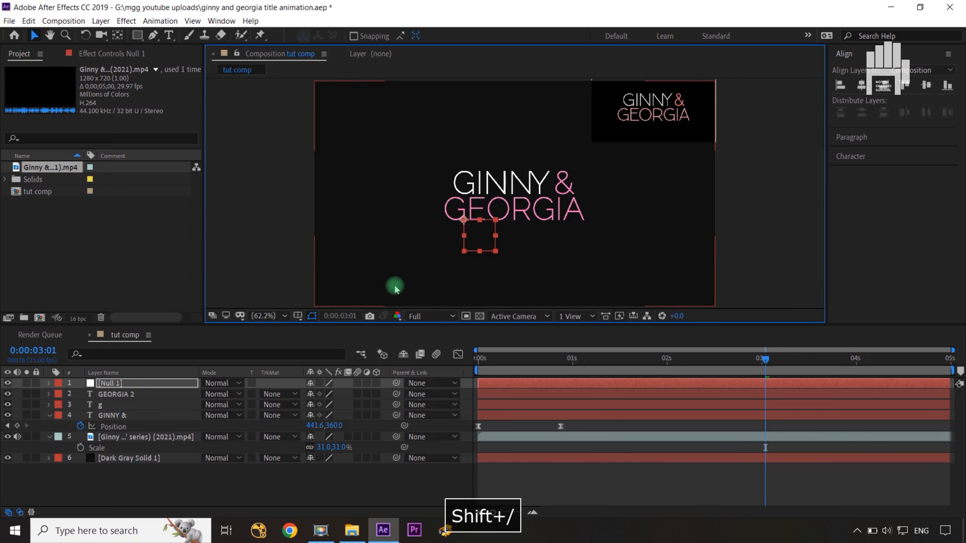
pyautogui.click(270, 496)
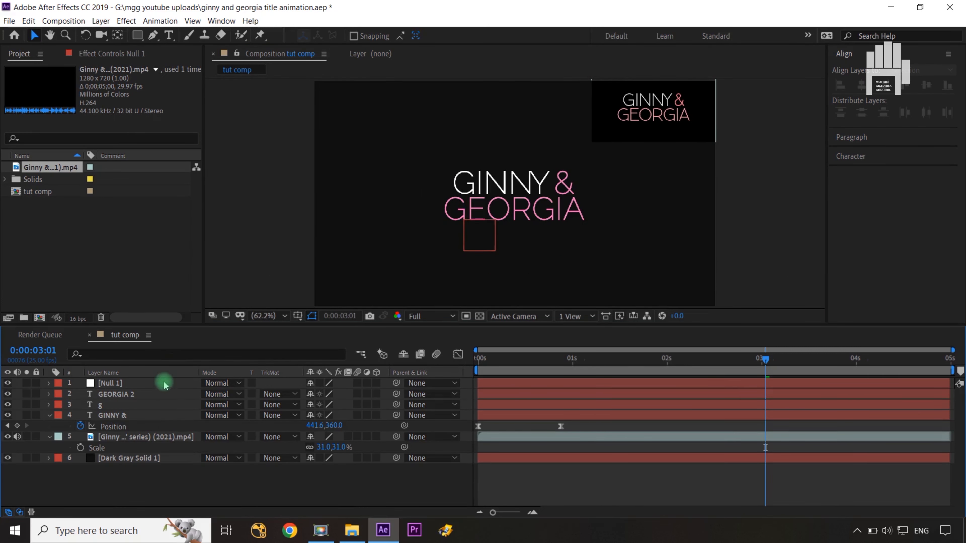
# Parent the g layer to Null 1.
pyautogui.click(152, 396)
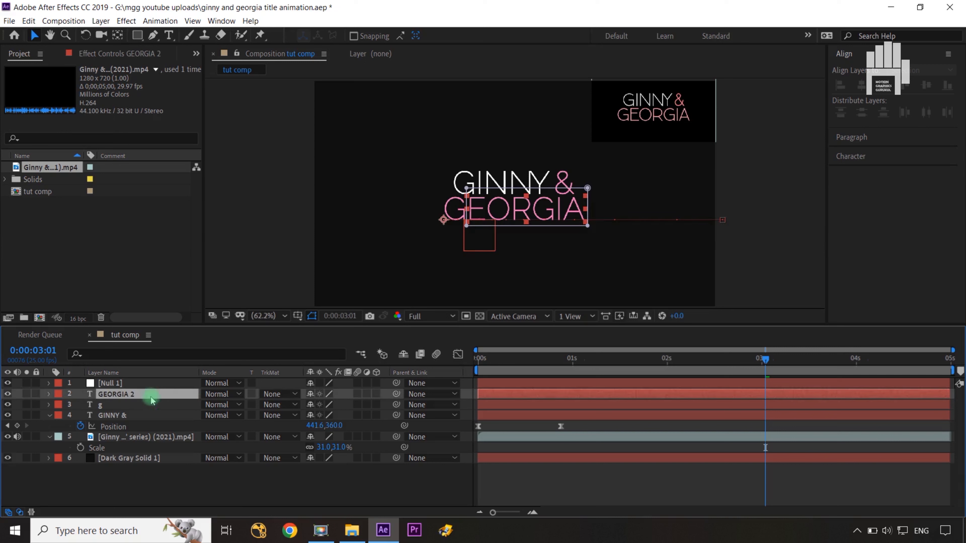
pyautogui.click(164, 406)
pyautogui.moveTo(394, 407); pyautogui.dragTo(144, 386)
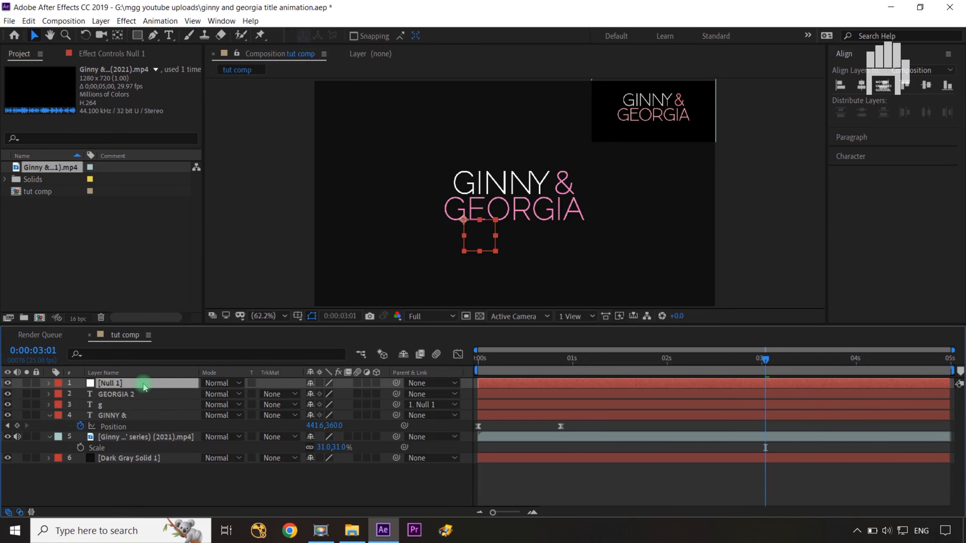
# Shift Null 1 horizontally so its Position is 481.5, 443.0.
pyautogui.press('p')
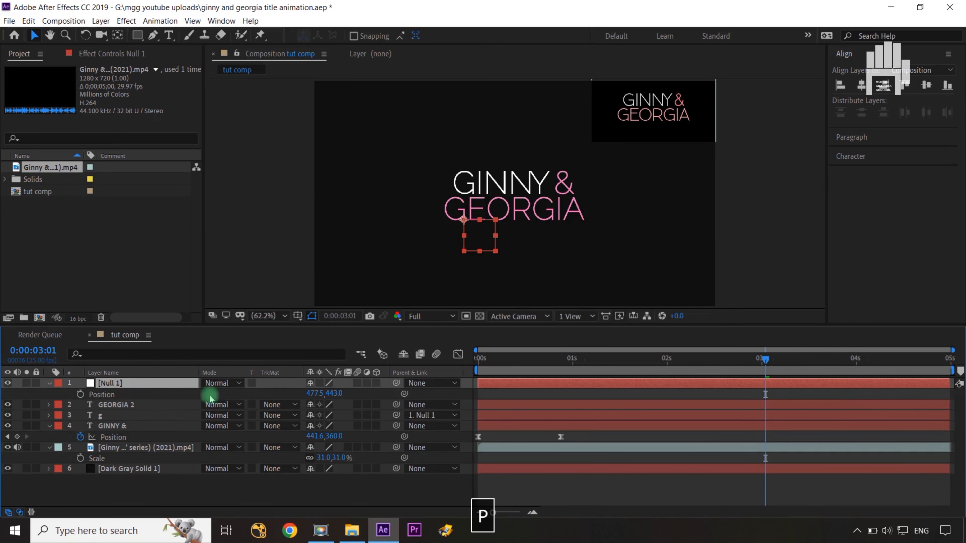
pyautogui.moveTo(312, 398); pyautogui.dragTo(315, 395)
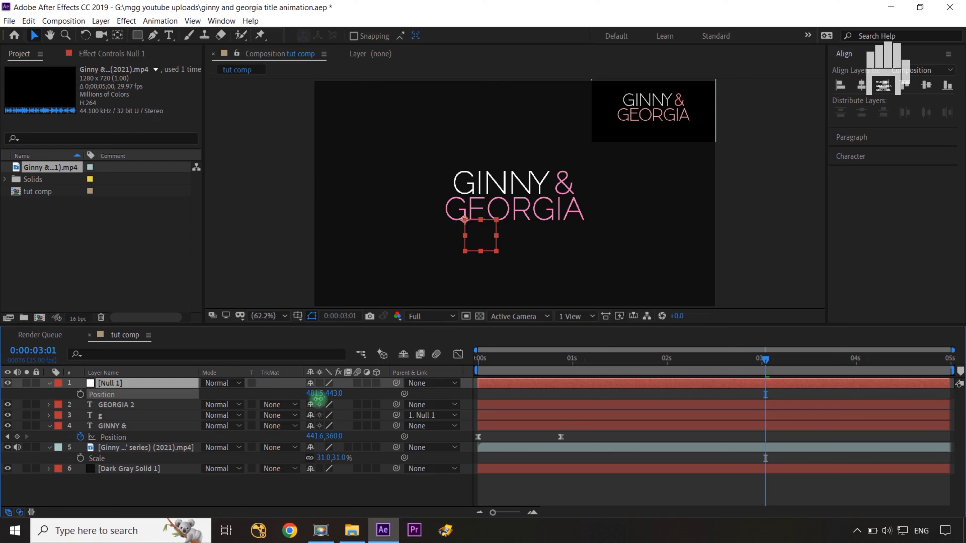
pyautogui.click(621, 231)
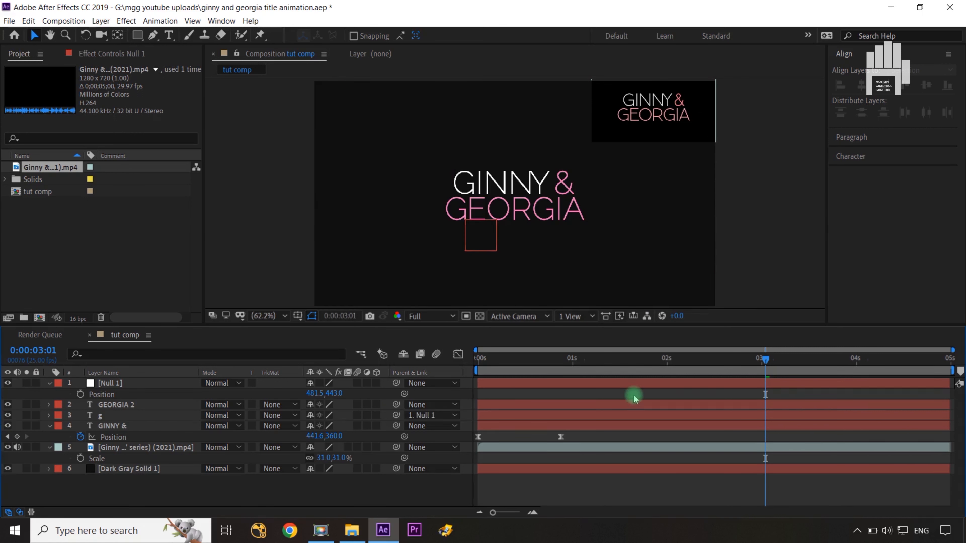
# Check the neighbouring frames and start Rotation keyframes on Null 1 with a 0° keyframe at 0:00:03:01.
pyautogui.hotkey('ctrl', 'Left')
pyautogui.hotkey('ctrl', 'Right')
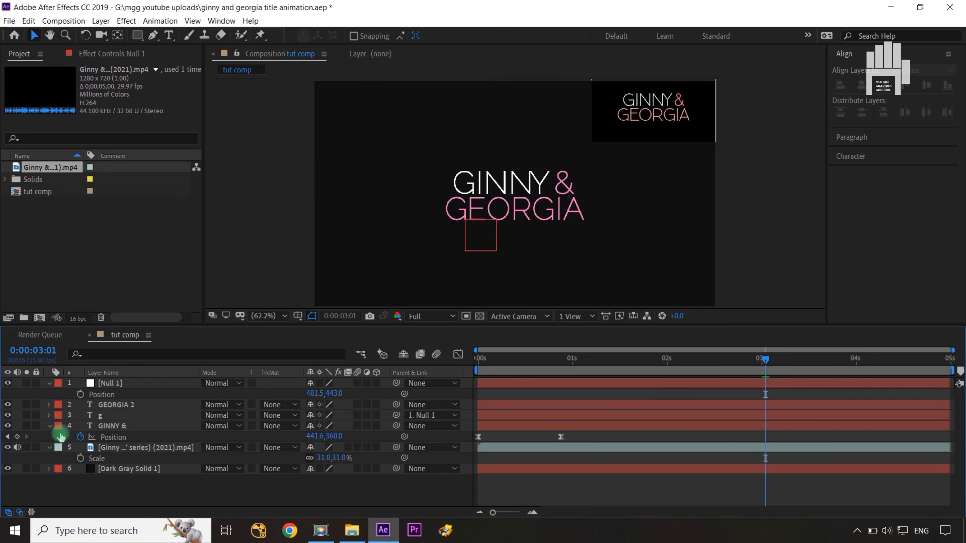
pyautogui.click(121, 385)
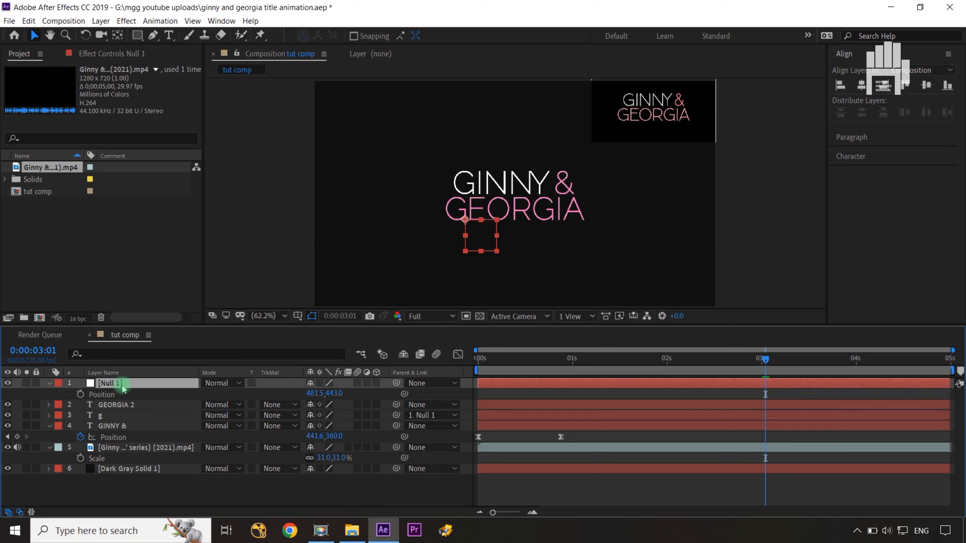
pyautogui.press('r')
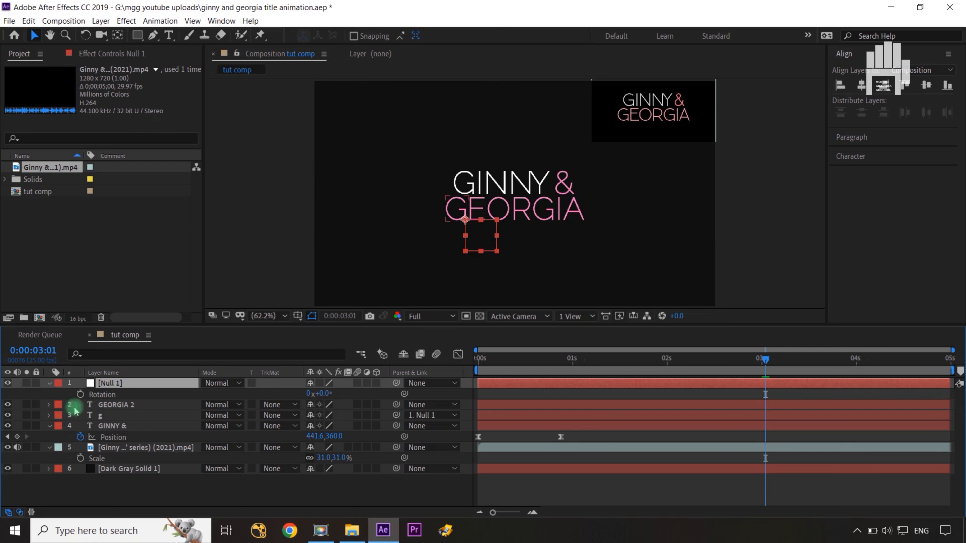
pyautogui.click(80, 395)
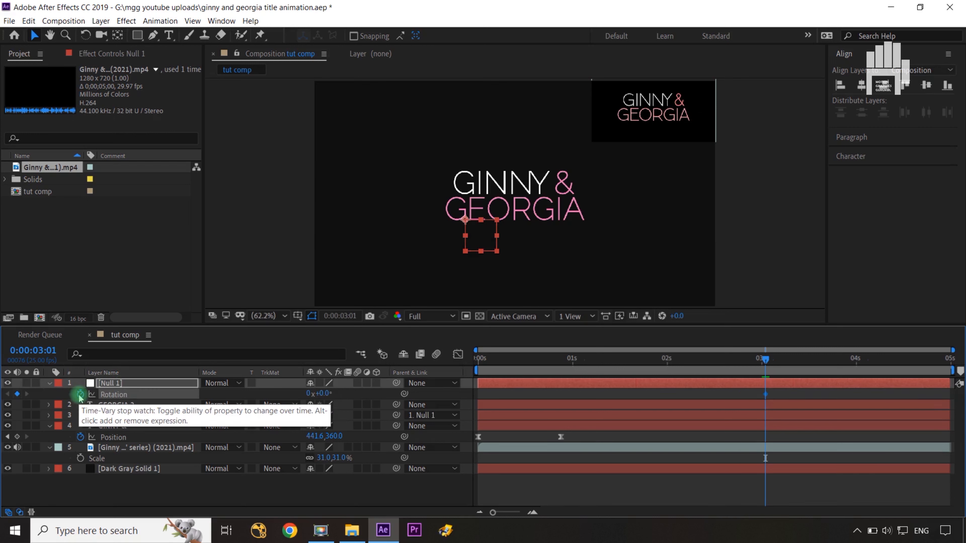
# Add a second Rotation keyframe to Null 1 at 0:00:03:05.
pyautogui.hotkey('ctrl', 'Right')
pyautogui.hotkey('ctrl', 'Right')
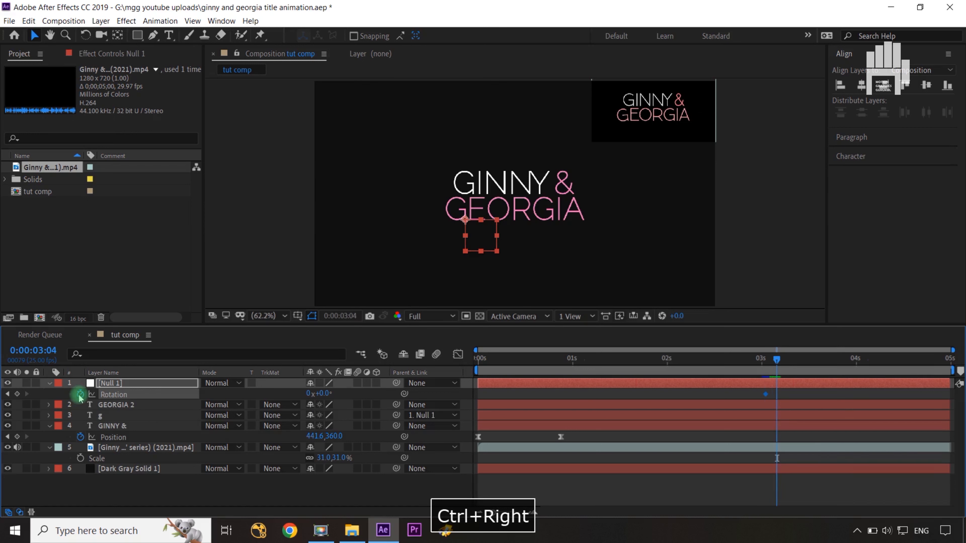
pyautogui.hotkey('ctrl', 'Right')
pyautogui.hotkey('ctrl', 'Right')
pyautogui.hotkey('ctrl', 'Left')
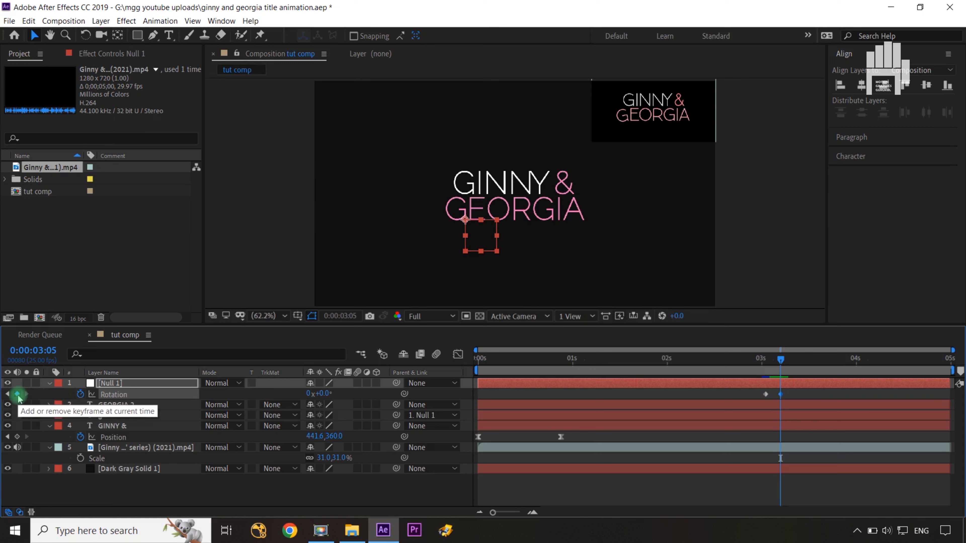
pyautogui.click(17, 395)
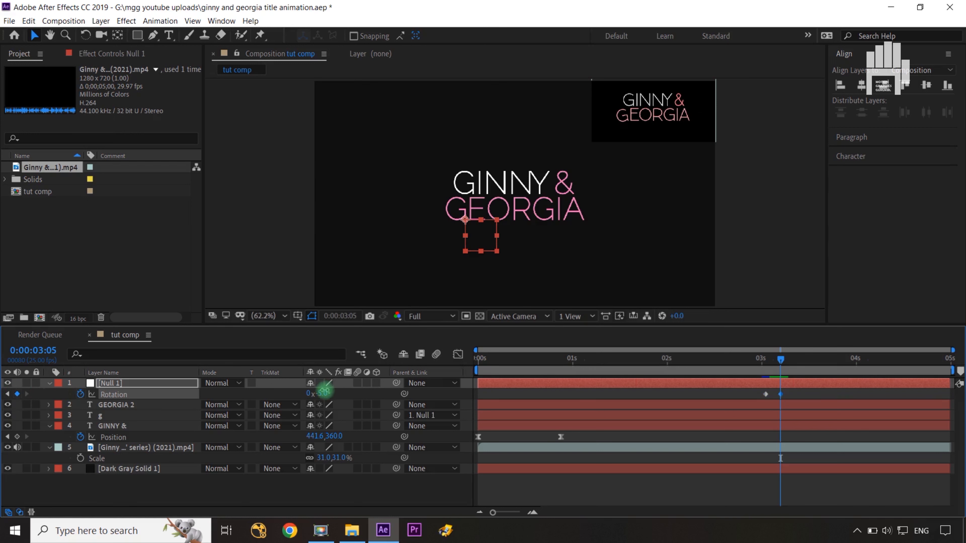
# Set Null 1's rotation to -12° at the 0:00:03:05 keyframe.
pyautogui.moveTo(323, 391); pyautogui.dragTo(320, 392)
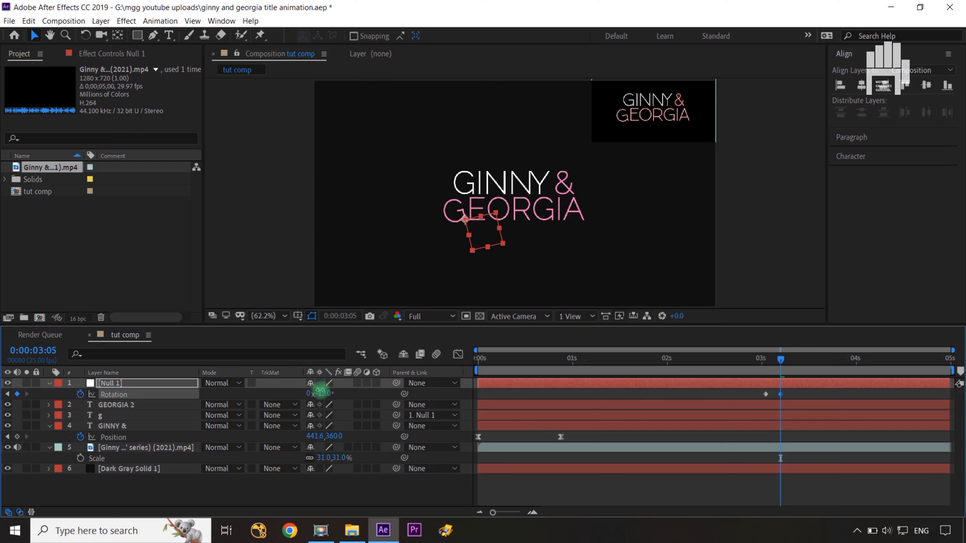
pyautogui.moveTo(319, 391); pyautogui.dragTo(319, 392)
pyautogui.click(351, 399)
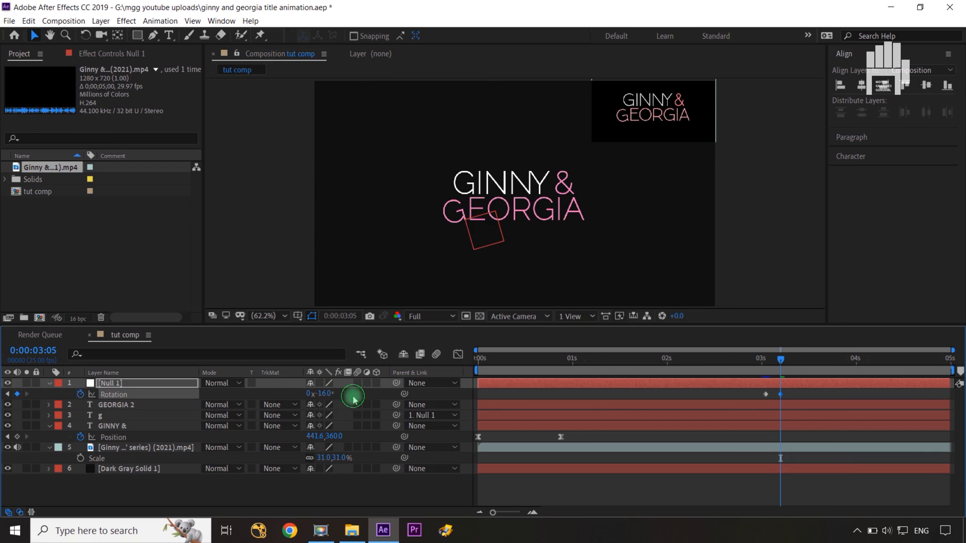
pyautogui.click(326, 393)
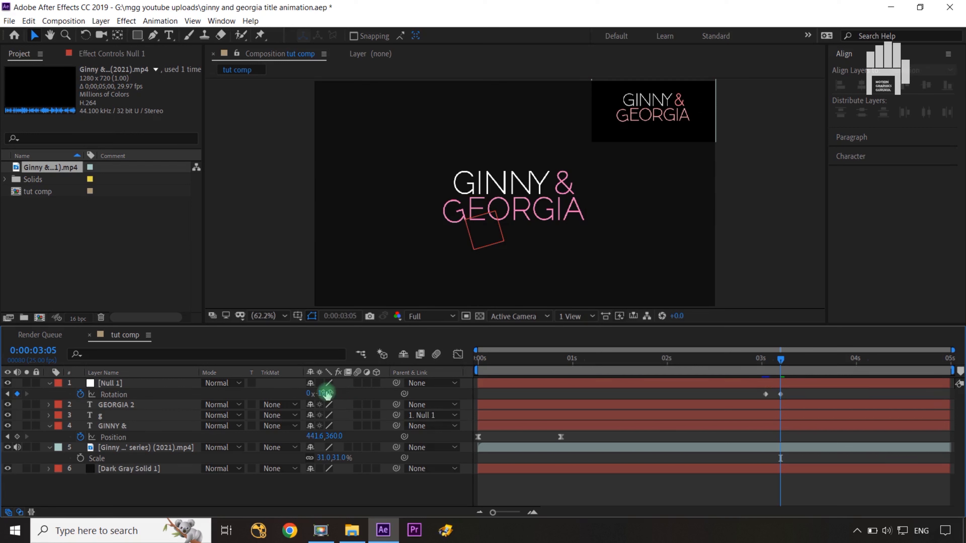
pyautogui.write('-12')
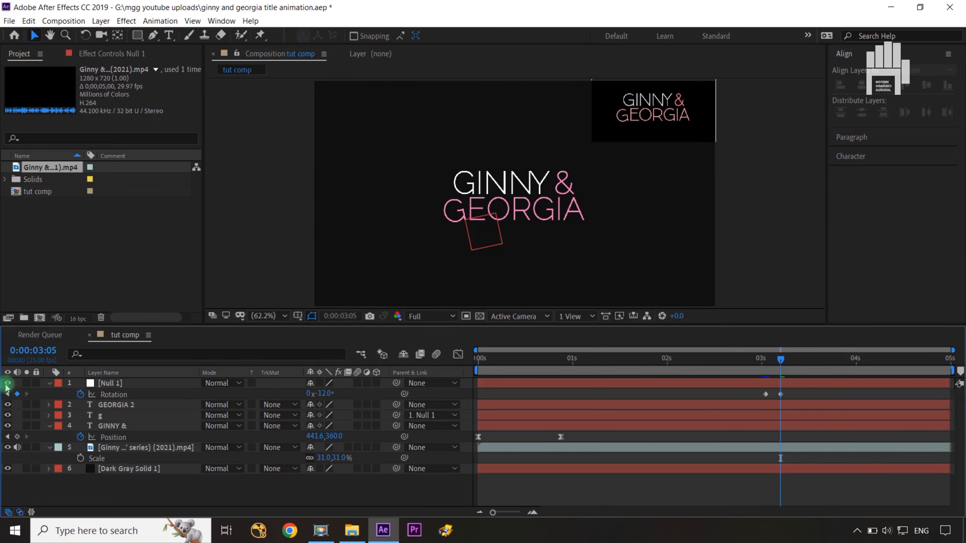
# Hide the Null 1 layer and preview the title animation from the beginning of the composition.
pyautogui.moveTo(791, 389); pyautogui.dragTo(759, 398)
pyautogui.moveTo(780, 359); pyautogui.dragTo(399, 393)
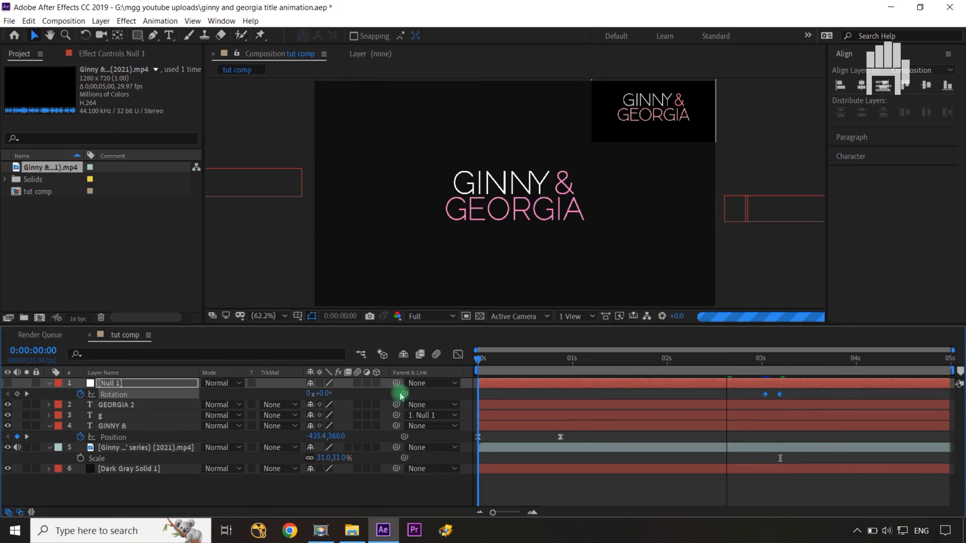
pyautogui.press('space')
pyautogui.click(425, 488)
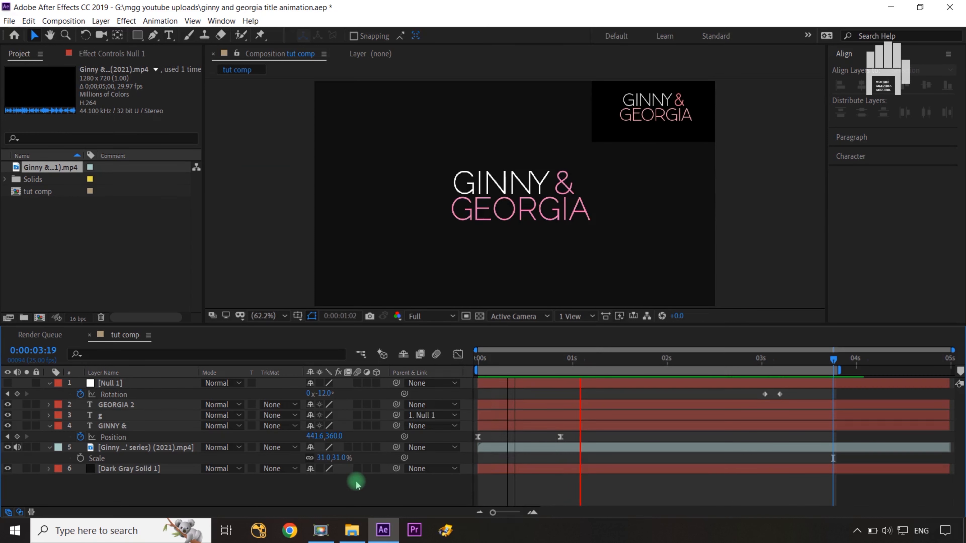